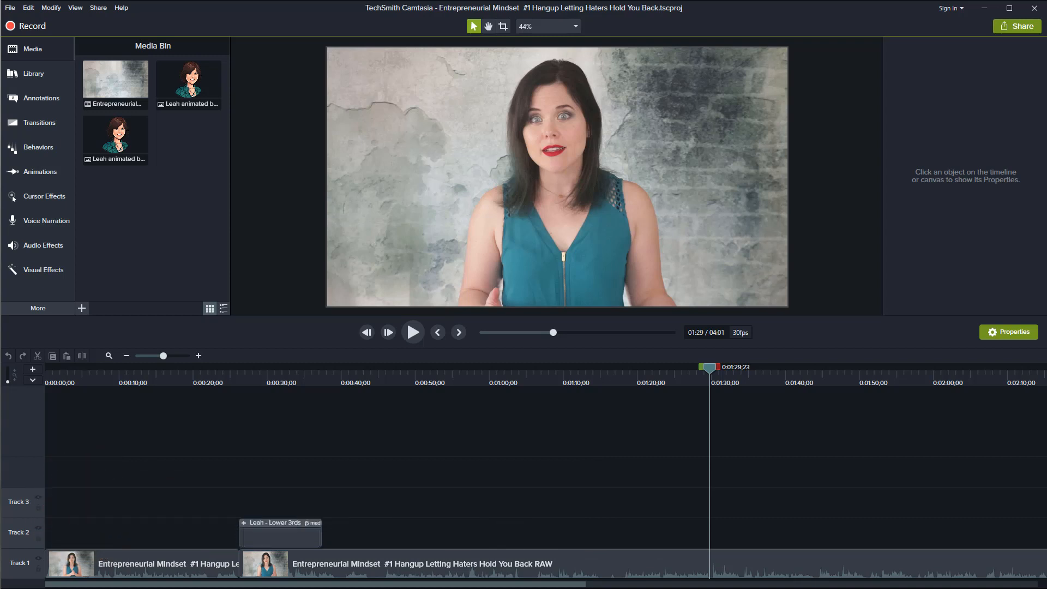
Add a white text rectangle callout in the Basic style beside the speaker at 0:01:29;23.
{"action": "left_click", "coordinate": [57, 102]}
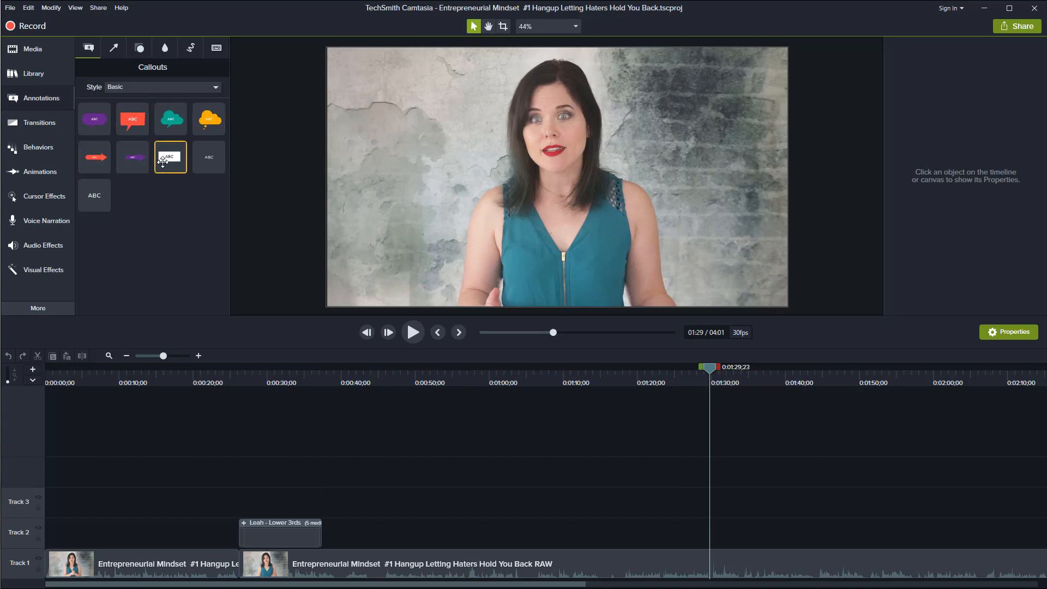
{"action": "left_click_drag", "start_coordinate": [163, 161], "coordinate": [383, 169]}
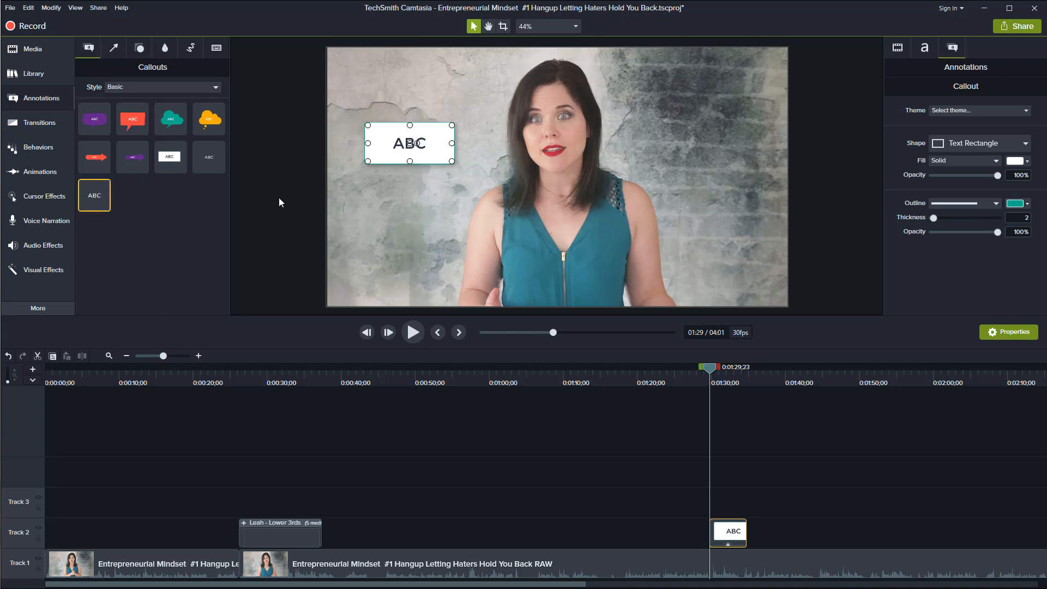
{"action": "left_click_drag", "start_coordinate": [95, 196], "coordinate": [479, 294]}
{"action": "key", "text": "ctrl+z"}
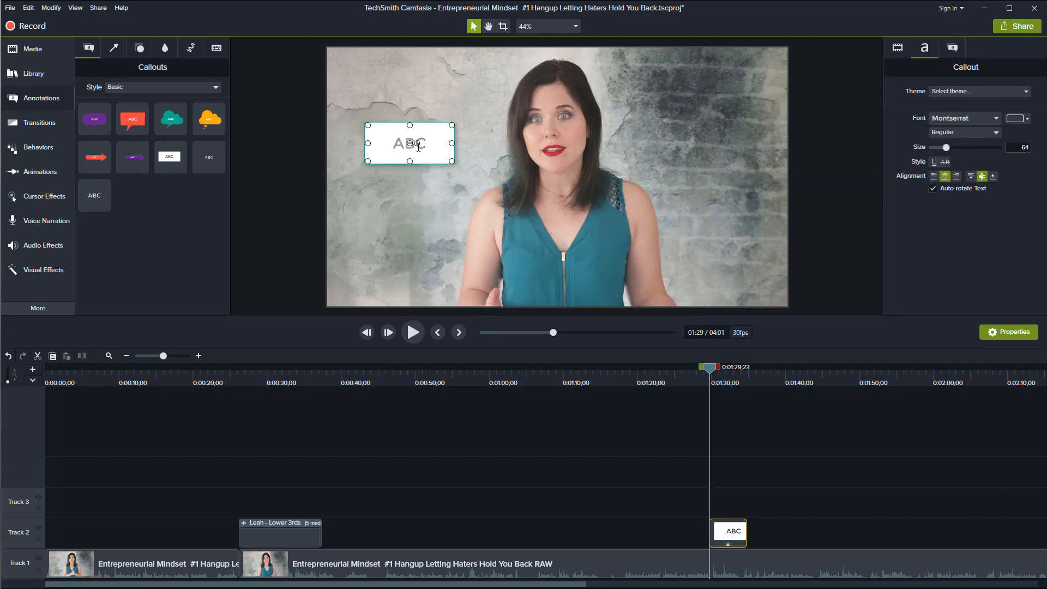
Replace the callout's placeholder text with "If It Were Easy, Everyone Would Be Millionaires".
{"action": "type", "text": "dkf"}
{"action": "key", "text": "BackSpace"}
{"action": "key", "text": "BackSpace"}
{"action": "key", "text": "BackSpace"}
{"action": "type", "text": "If It w"}
{"action": "key", "text": "BackSpace"}
{"action": "type", "text": "Were"}
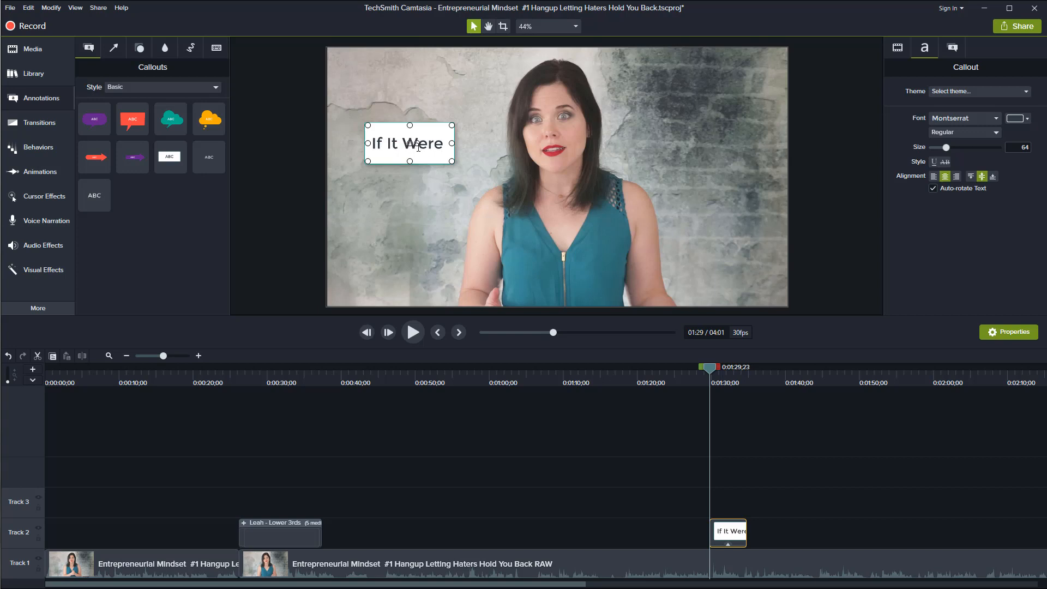
{"action": "type", "text": " Easy,"}
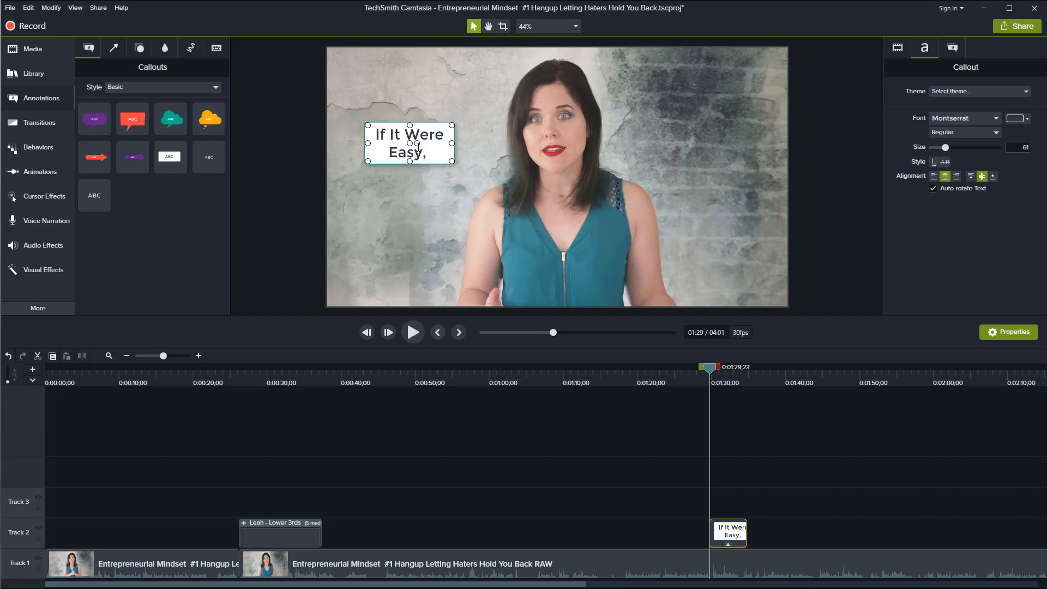
{"action": "type", "text": " Everyone Would b"}
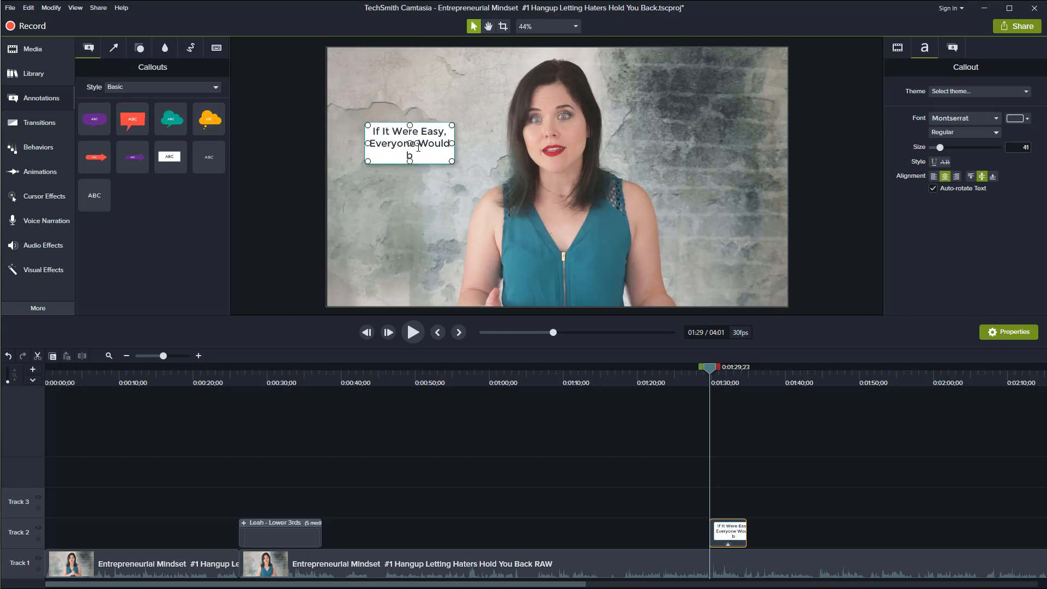
{"action": "type", "text": "e Milliona"}
{"action": "key", "text": "BackSpace"}
{"action": "key", "text": "BackSpace"}
{"action": "key", "text": "BackSpace"}
{"action": "type", "text": "onaires"}
Enlarge the callout into a nearly square box and move it to the empty wall area beside the speaker.
{"action": "left_click_drag", "start_coordinate": [452, 161], "coordinate": [543, 222]}
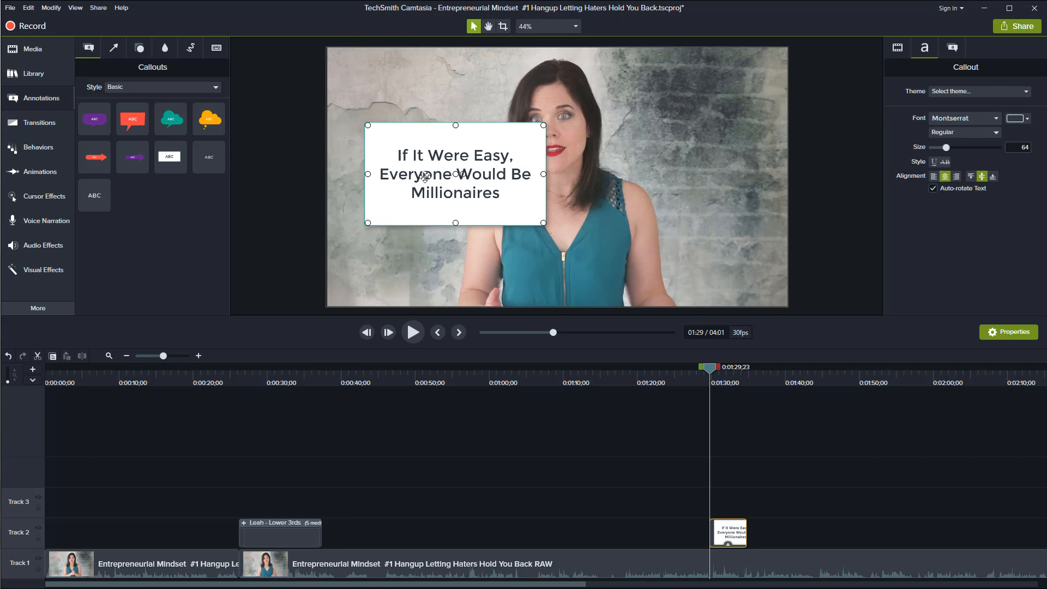
{"action": "left_click_drag", "start_coordinate": [477, 198], "coordinate": [461, 161]}
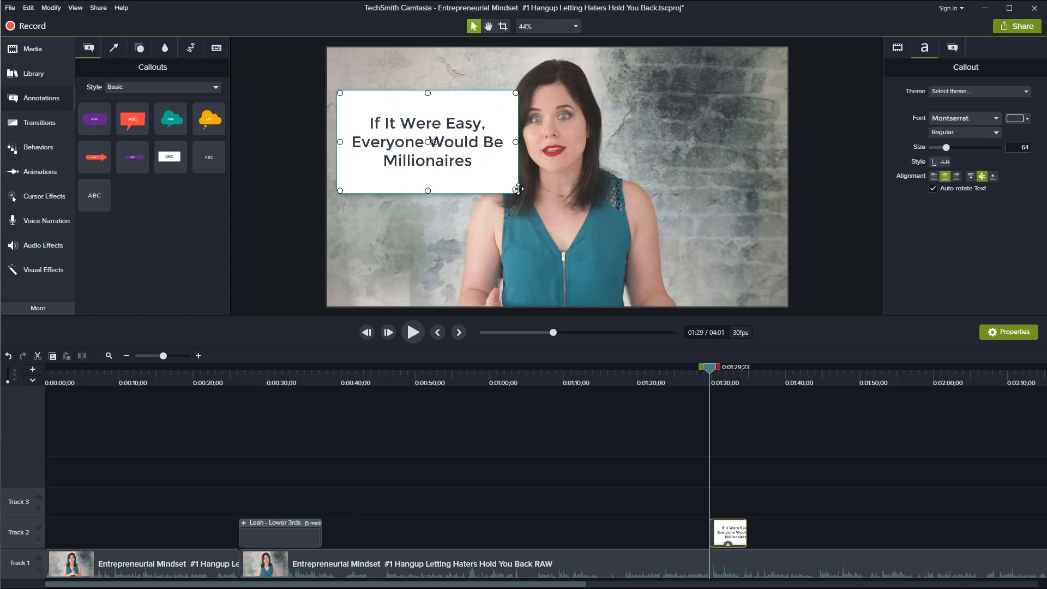
{"action": "left_click_drag", "start_coordinate": [516, 191], "coordinate": [505, 256]}
Split the speaker's clip on Track 1 at 0:01:29;23, where the callout starts.
{"action": "left_click", "coordinate": [562, 294]}
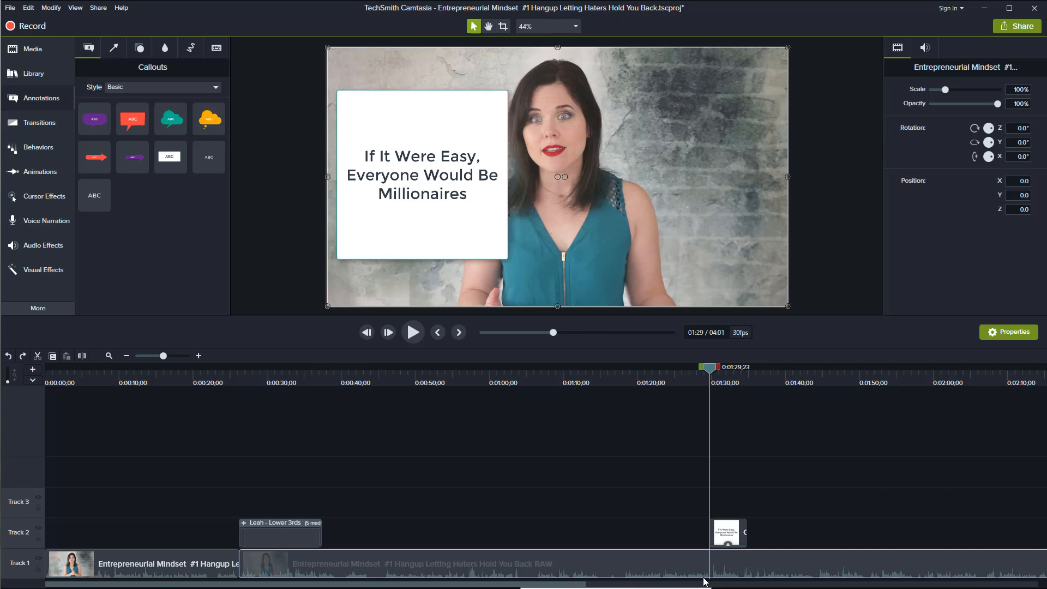
{"action": "left_click", "coordinate": [472, 533]}
{"action": "left_click", "coordinate": [82, 356]}
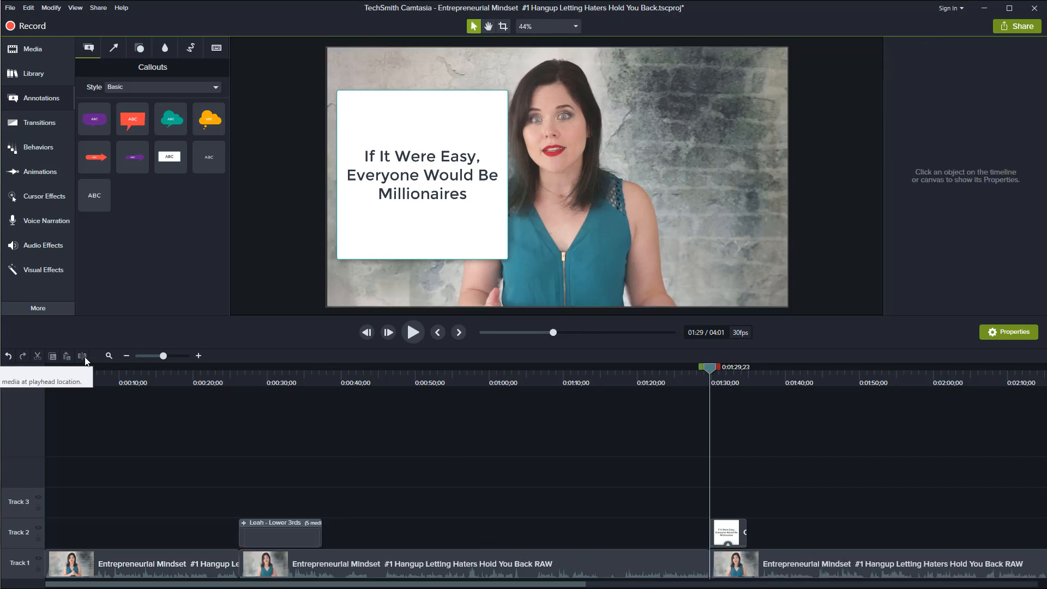
Scale the clip segment after the split to 140% and reposition it to X 384.0, Y -156.8.
{"action": "left_click", "coordinate": [728, 567]}
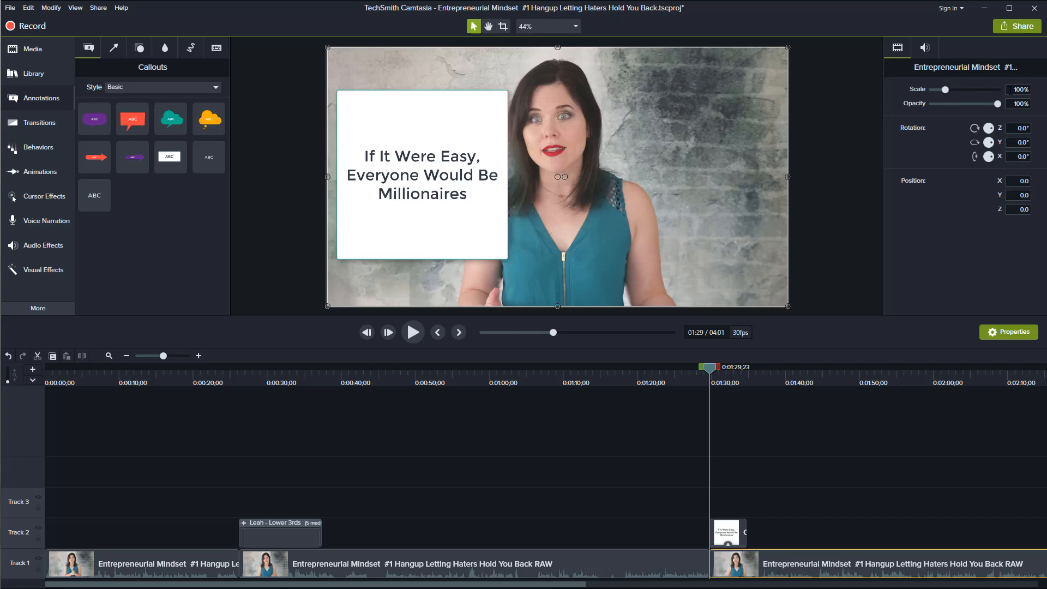
{"action": "left_click", "coordinate": [1010, 90]}
{"action": "type", "text": "140"}
{"action": "key", "text": "Return"}
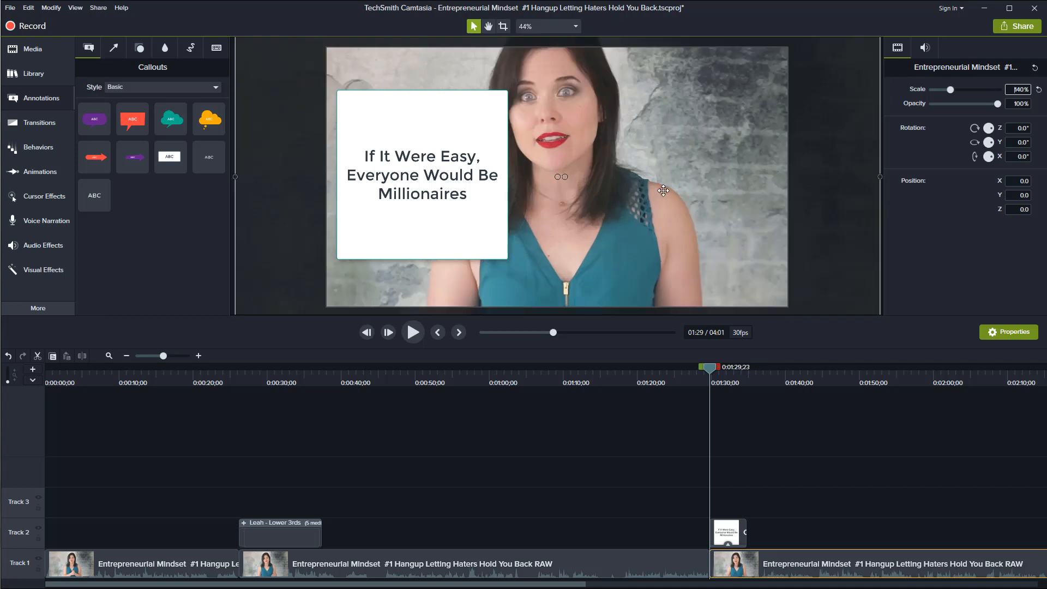
{"action": "left_click_drag", "start_coordinate": [668, 187], "coordinate": [753, 228]}
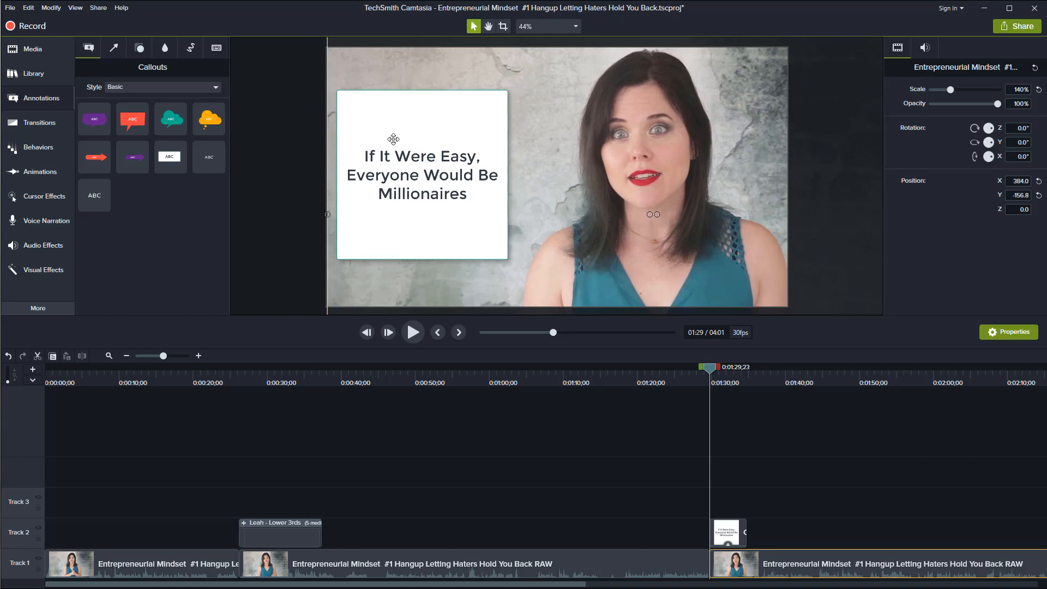
Reposition the callout slightly higher and closer to the speaker, and set its text size to 111.
{"action": "left_click_drag", "start_coordinate": [439, 203], "coordinate": [456, 193]}
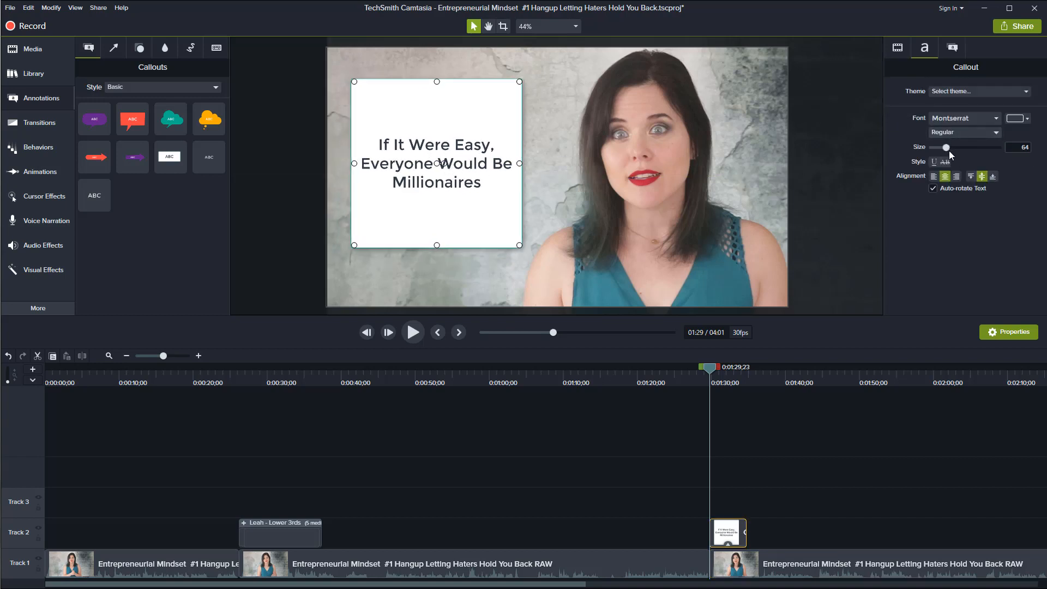
{"action": "left_click_drag", "start_coordinate": [947, 149], "coordinate": [960, 148]}
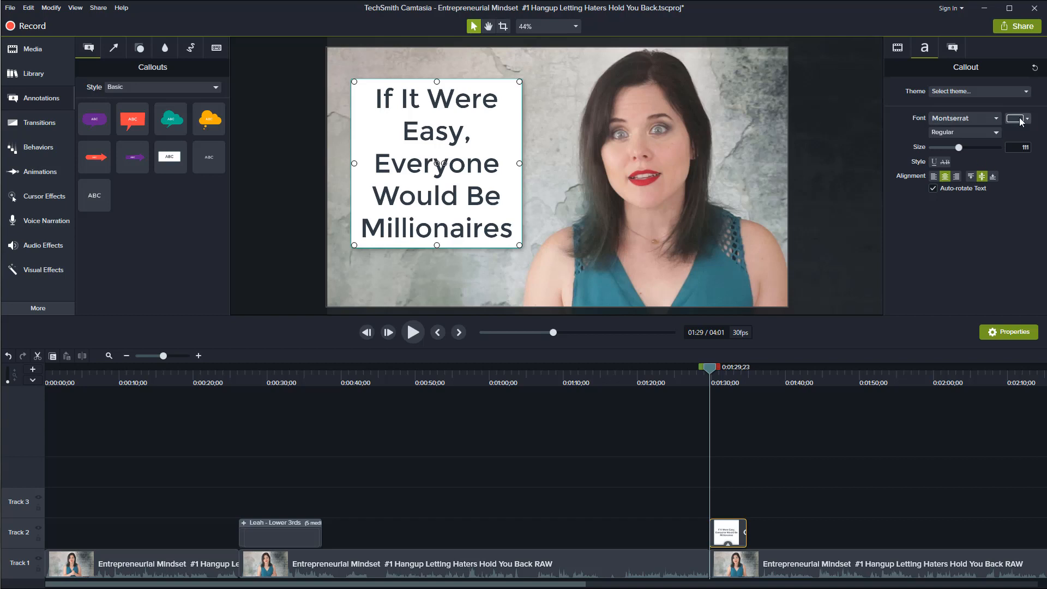
Set the callout text's font to Lato Black and its color to the light grey default swatch.
{"action": "left_click", "coordinate": [963, 118]}
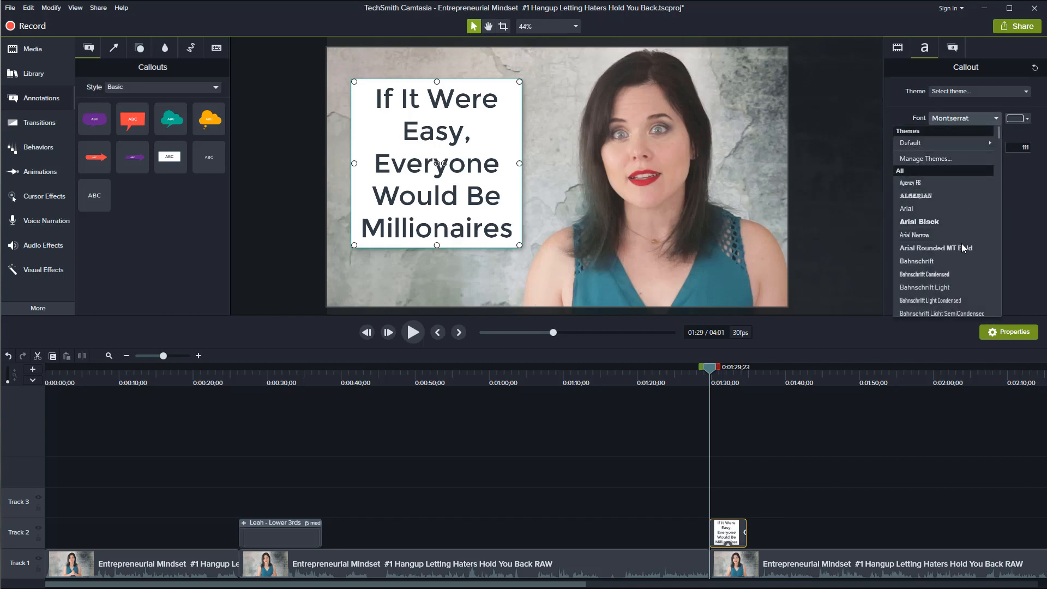
{"action": "scroll", "coordinate": [995, 164], "scroll_direction": "down", "scroll_amount": 3}
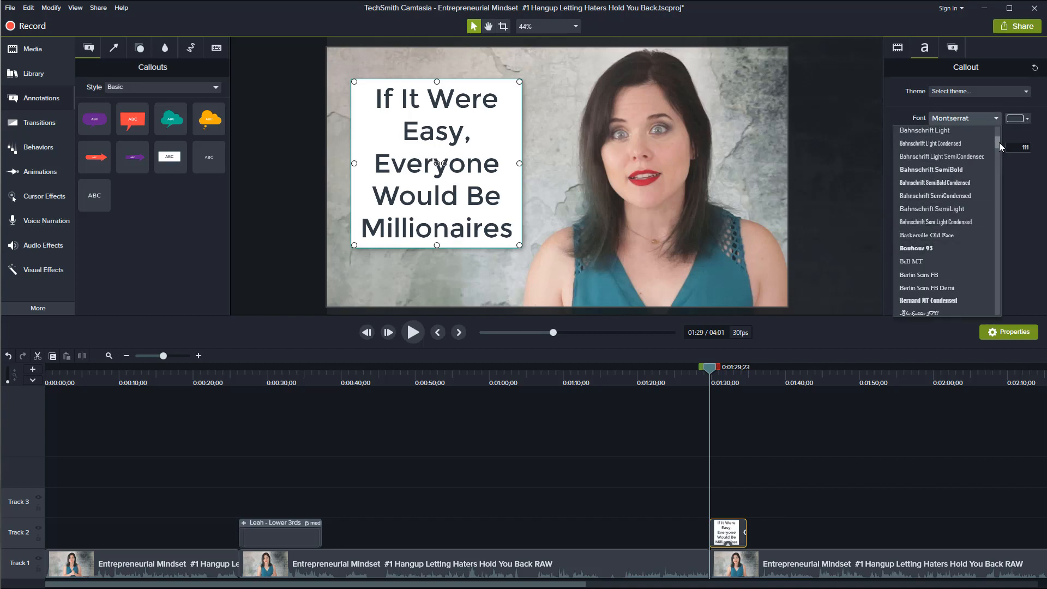
{"action": "left_click_drag", "start_coordinate": [999, 142], "coordinate": [996, 220]}
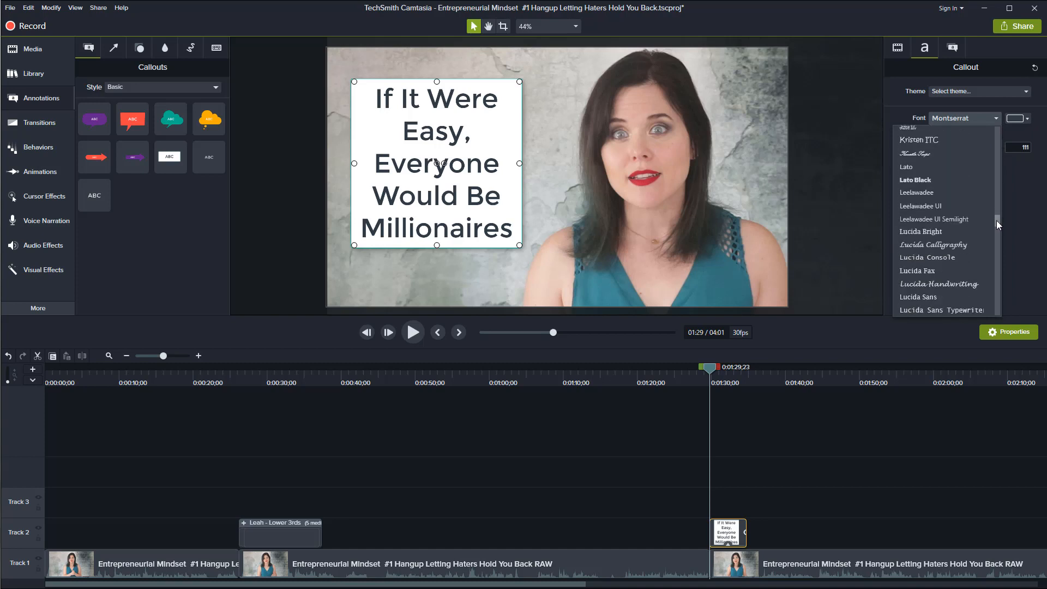
{"action": "left_click", "coordinate": [922, 180]}
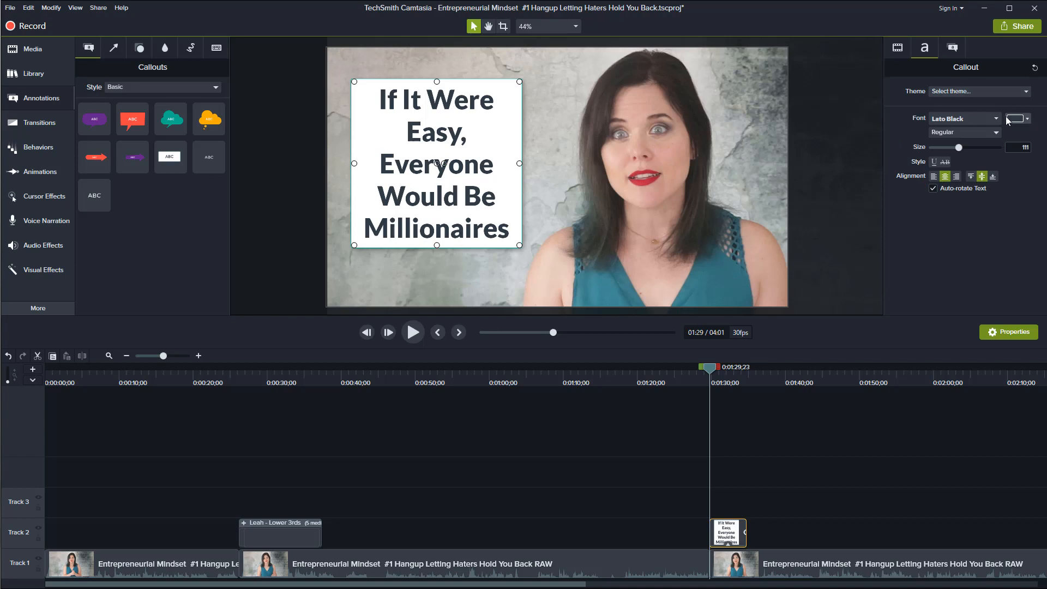
{"action": "left_click", "coordinate": [1025, 121]}
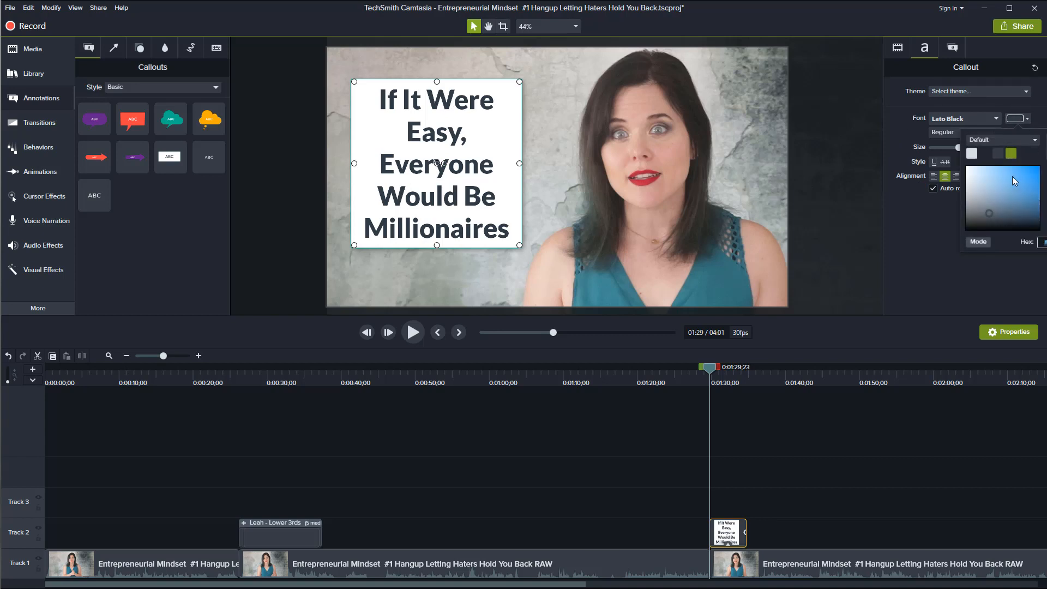
{"action": "left_click", "coordinate": [972, 153]}
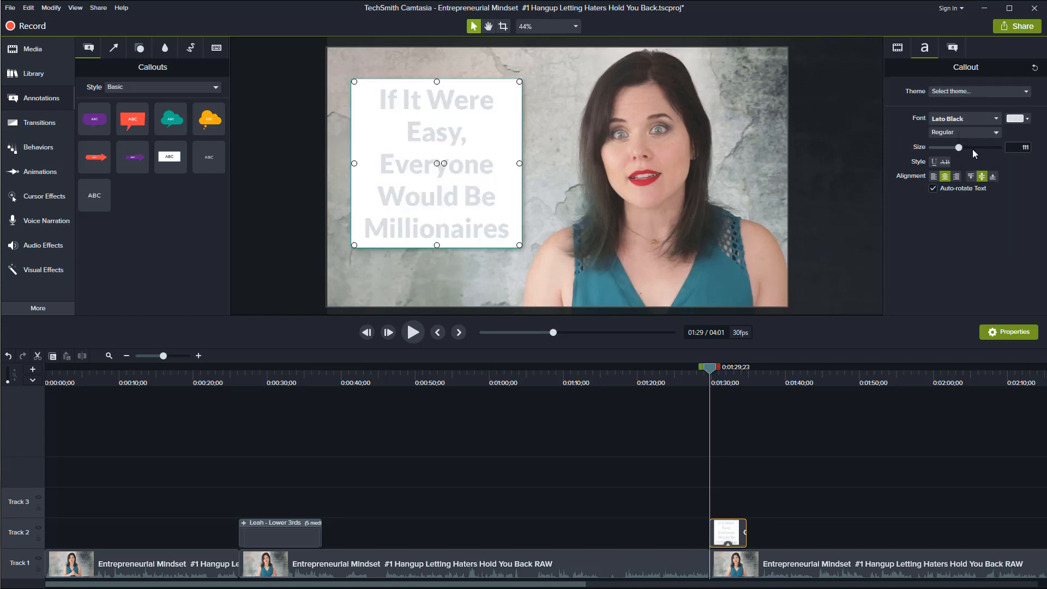
Set the callout's outline thickness to 0 and paste the dark blue hex color as its solid fill.
{"action": "left_click", "coordinate": [952, 49]}
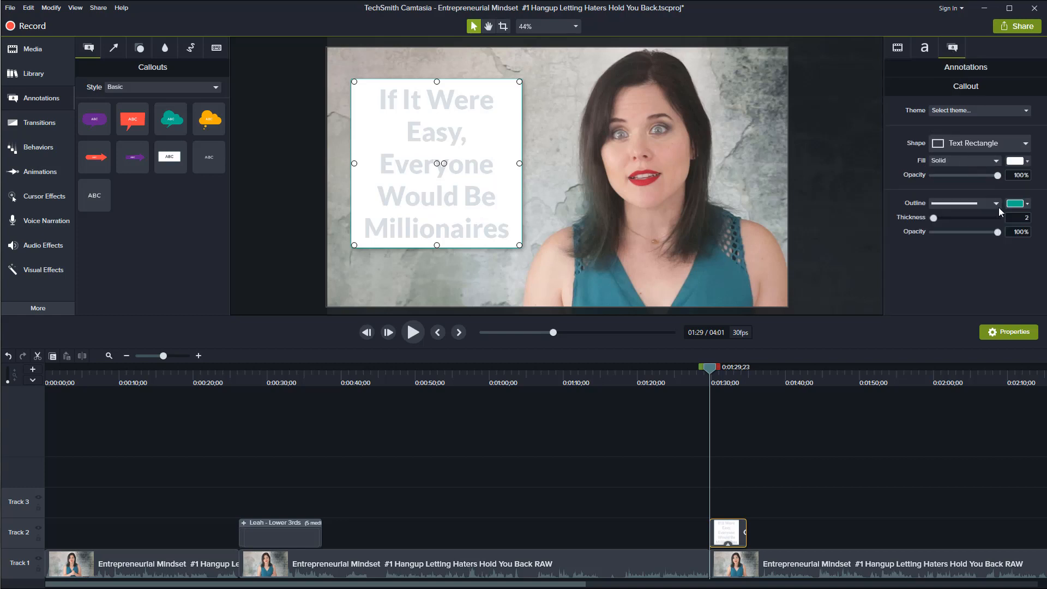
{"action": "left_click_drag", "start_coordinate": [934, 218], "coordinate": [918, 224]}
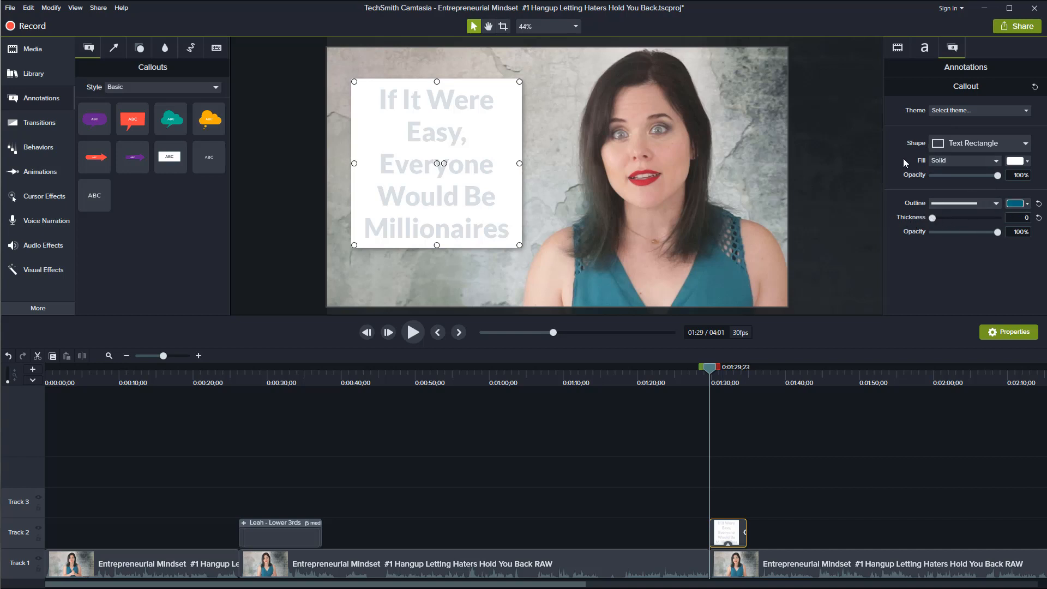
{"action": "left_click", "coordinate": [1029, 162]}
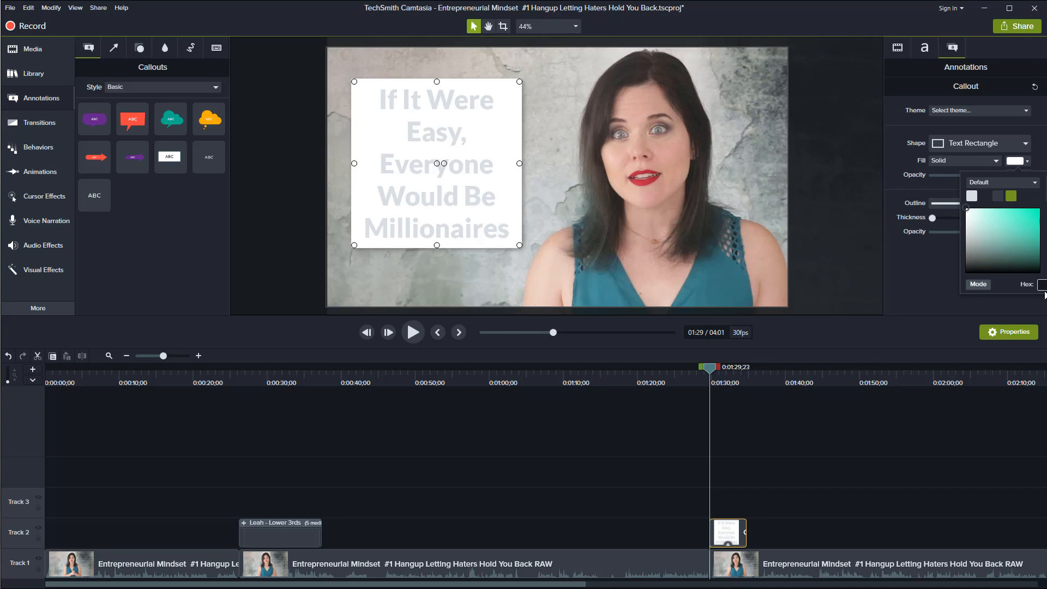
{"action": "key", "text": "ctrl+v"}
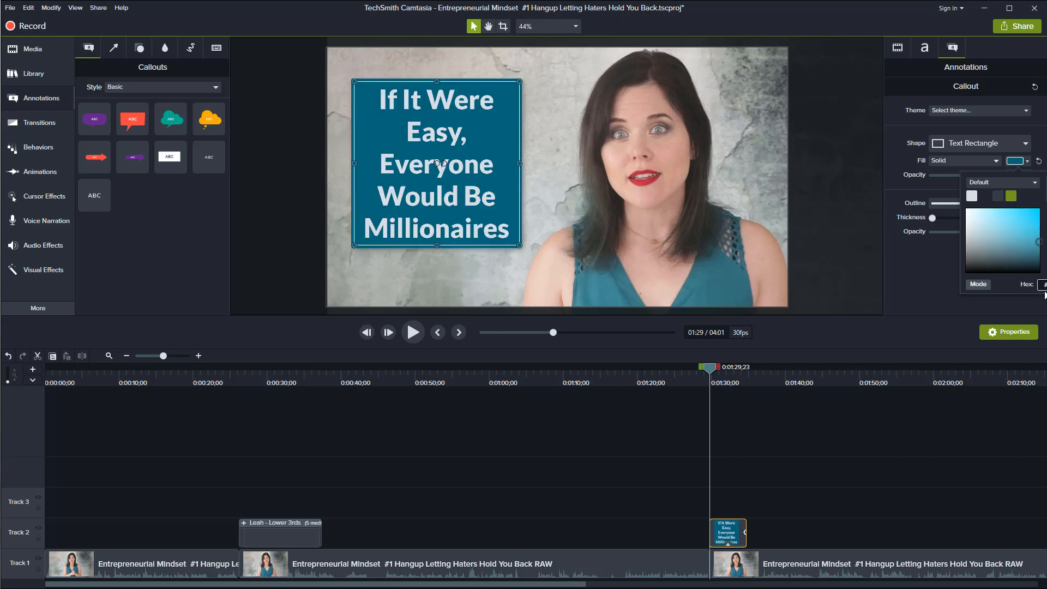
{"action": "left_click", "coordinate": [915, 279]}
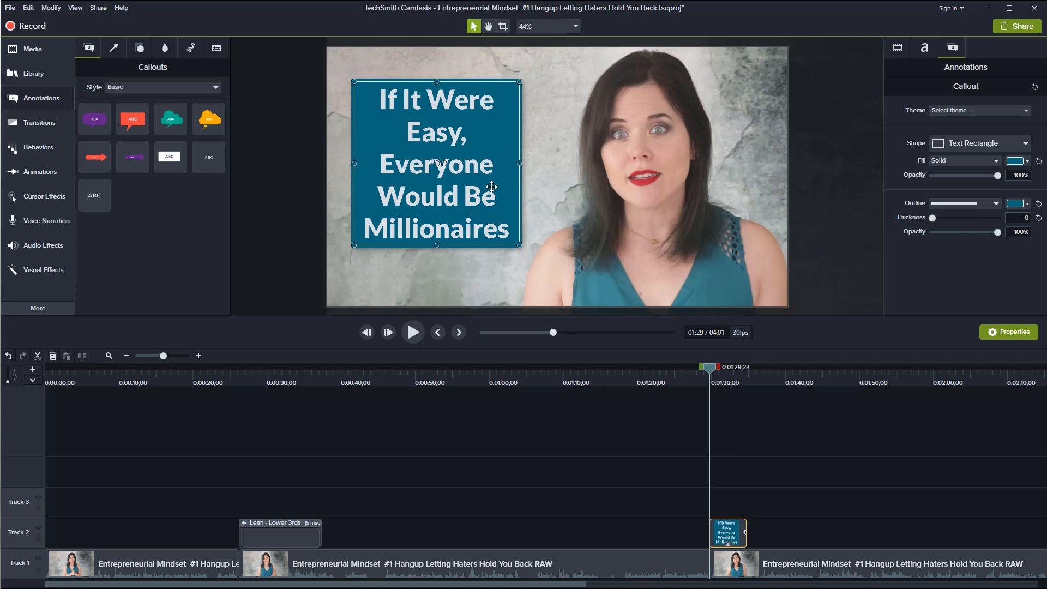
Play back the video from 0:01:28;03 to review the zoomed clip and the callout.
{"action": "left_click", "coordinate": [614, 203]}
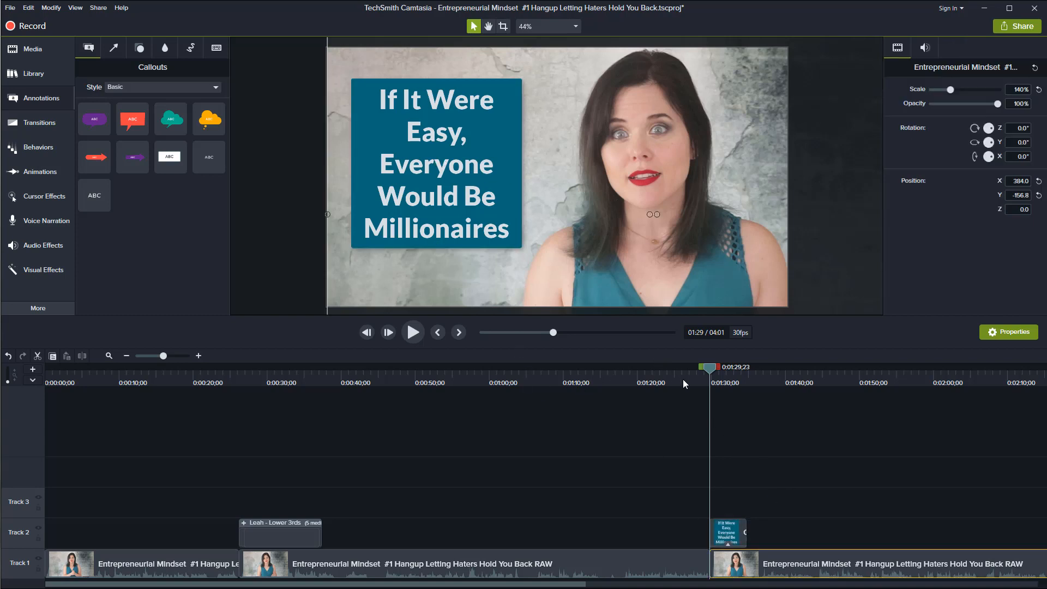
{"action": "left_click", "coordinate": [698, 380]}
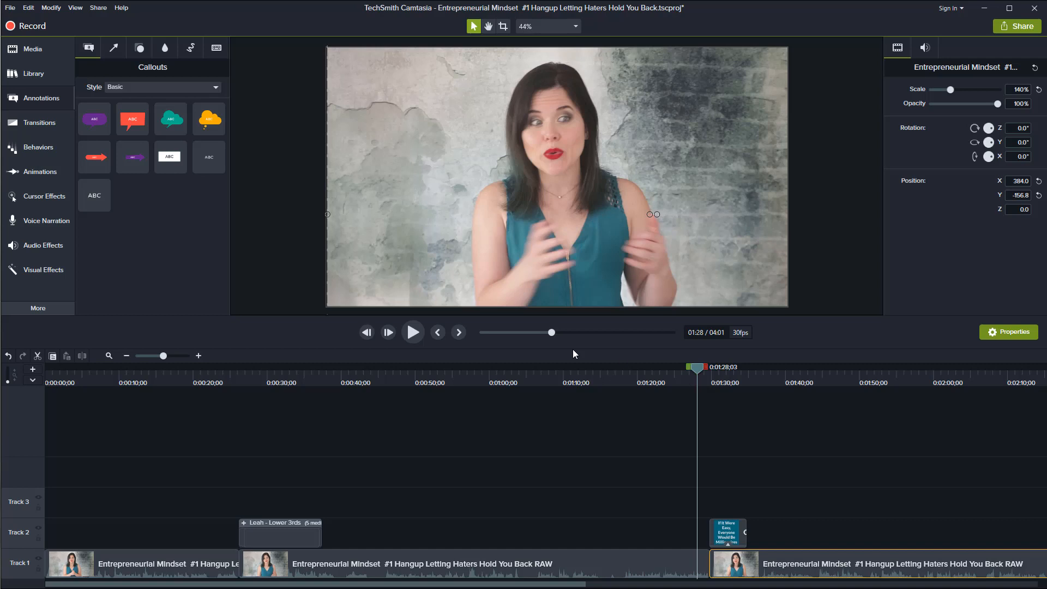
{"action": "left_click", "coordinate": [419, 335]}
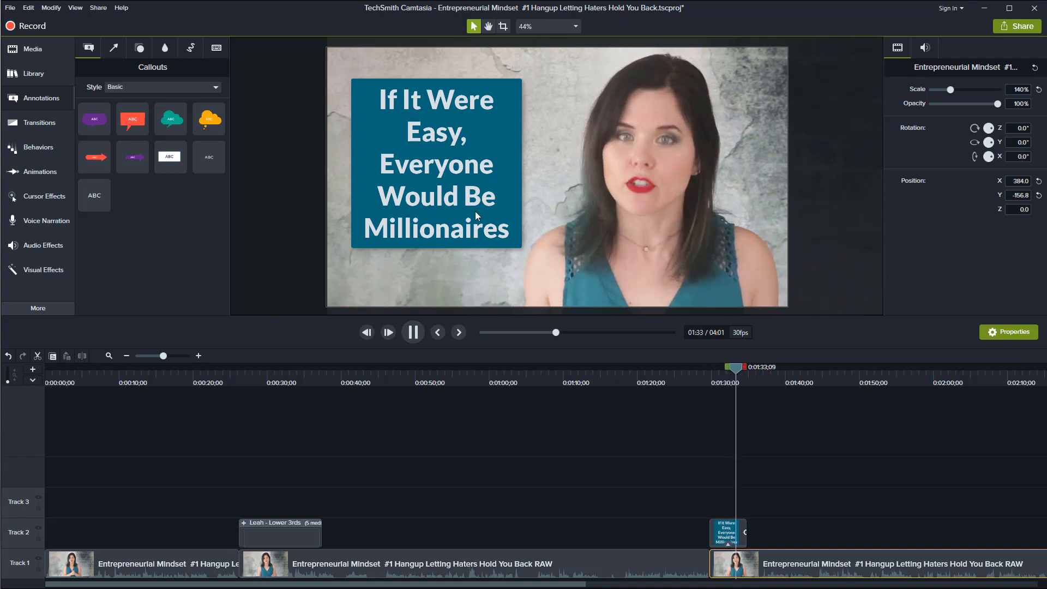
{"action": "left_click", "coordinate": [413, 333]}
Extend the callout's duration on Track 2 to about 0:01:50.
{"action": "left_click", "coordinate": [726, 535]}
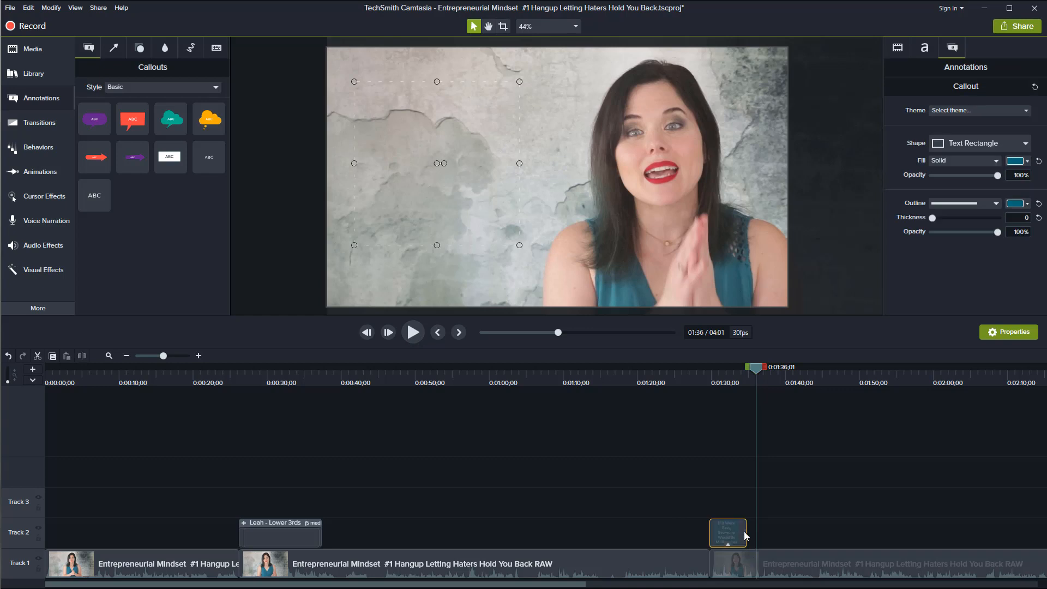
{"action": "left_click_drag", "start_coordinate": [746, 536], "coordinate": [864, 536]}
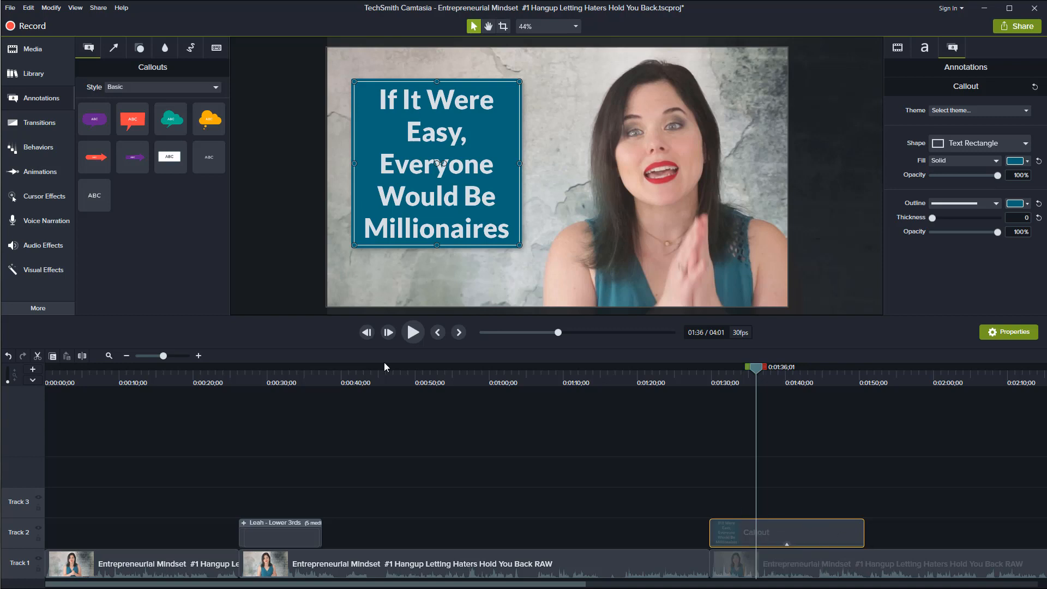
Apply the Reveal behavior to the callout on Track 2 and show its During and Out settings.
{"action": "left_click", "coordinate": [50, 150]}
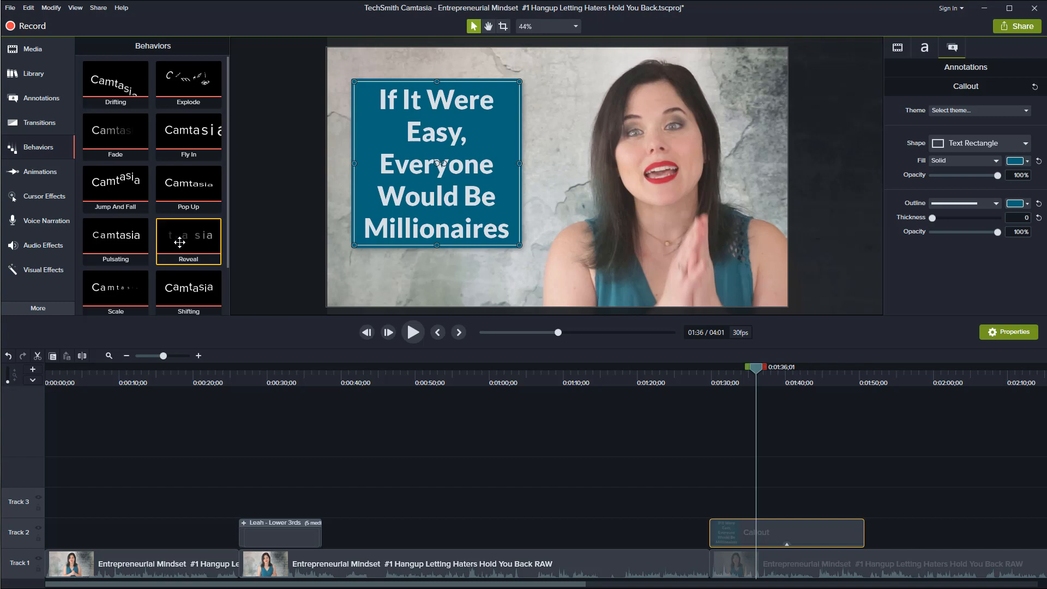
{"action": "left_click_drag", "start_coordinate": [179, 240], "coordinate": [745, 530]}
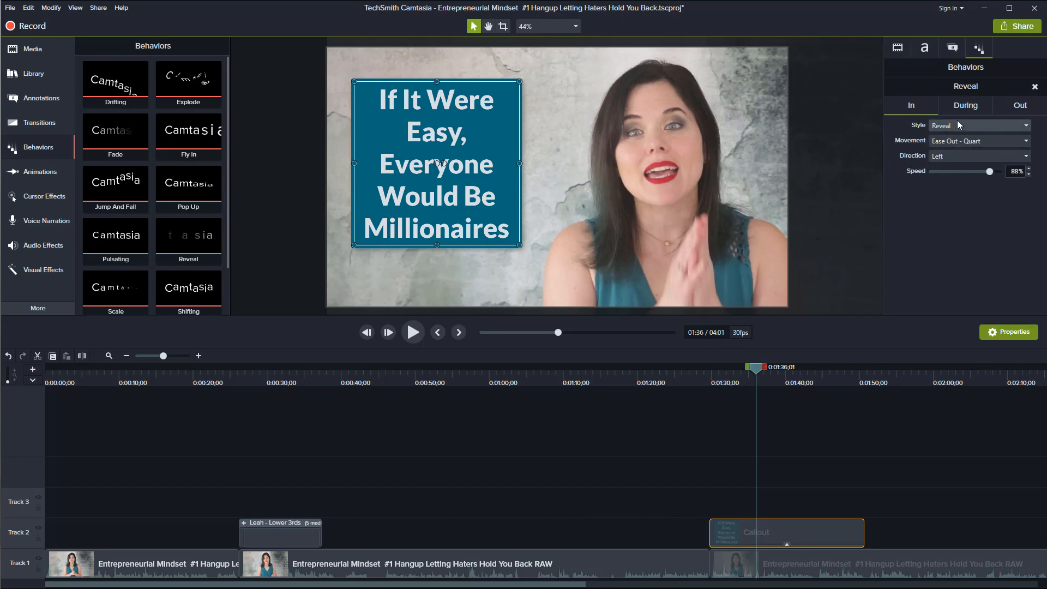
{"action": "left_click", "coordinate": [966, 105]}
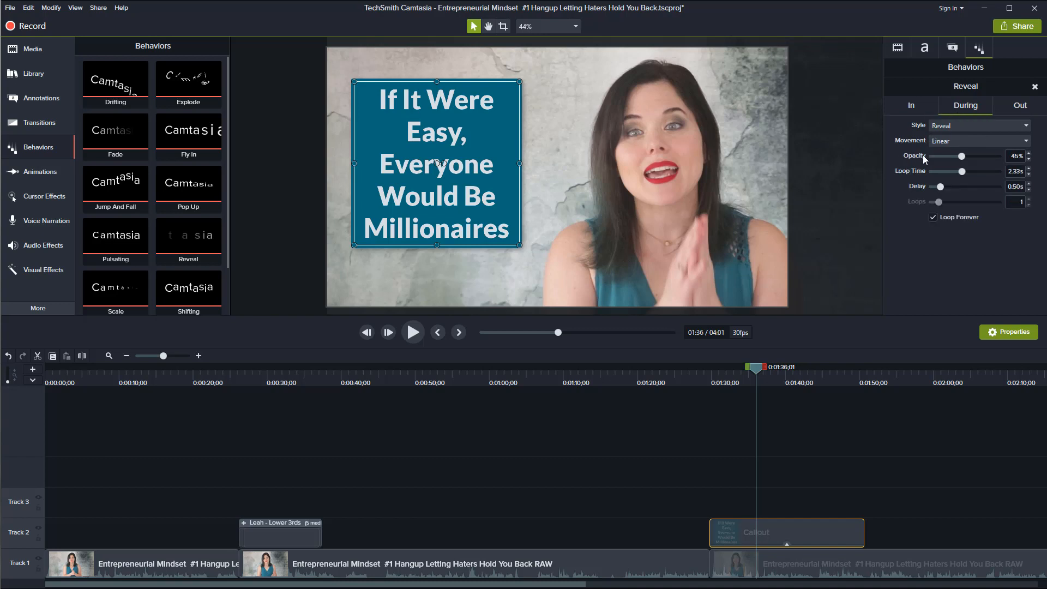
{"action": "left_click", "coordinate": [1025, 105]}
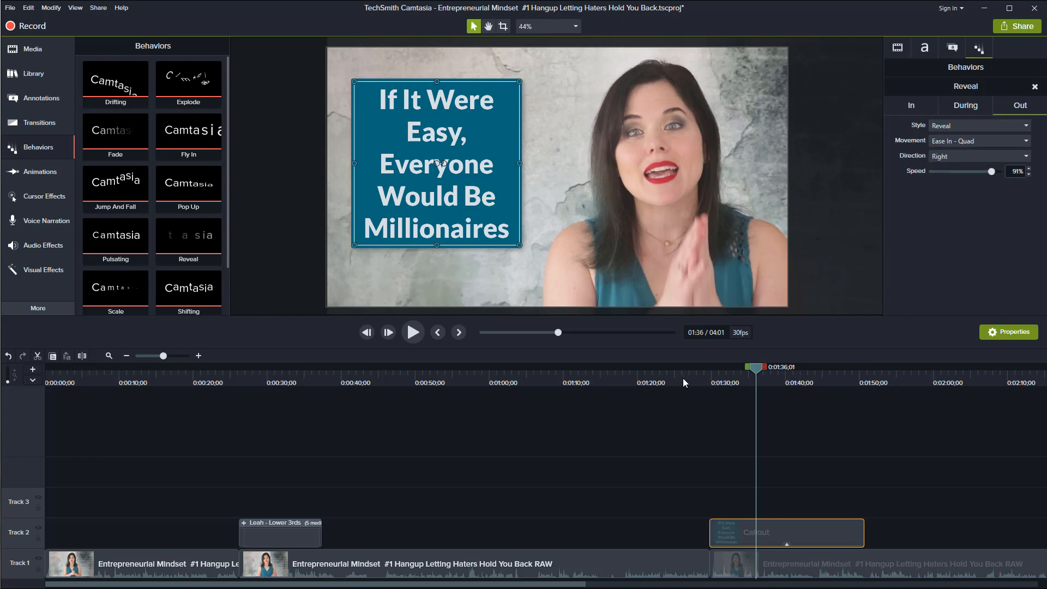
Shorten the callout on Track 2 to end at about 0:01:36 and play back its exit animation.
{"action": "left_click_drag", "start_coordinate": [863, 526], "coordinate": [751, 523]}
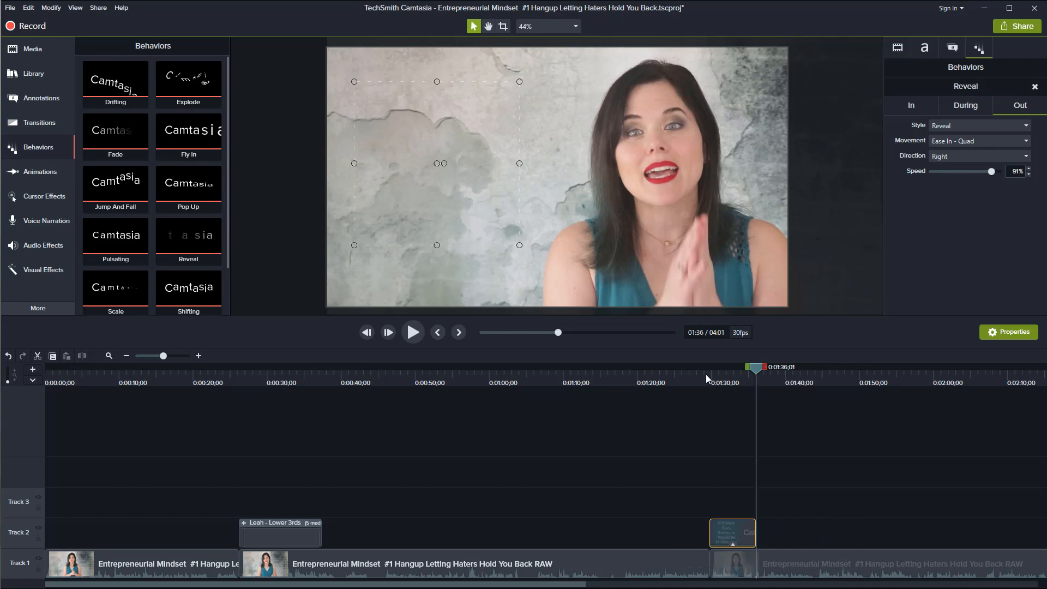
{"action": "left_click", "coordinate": [689, 378]}
{"action": "left_click", "coordinate": [410, 336]}
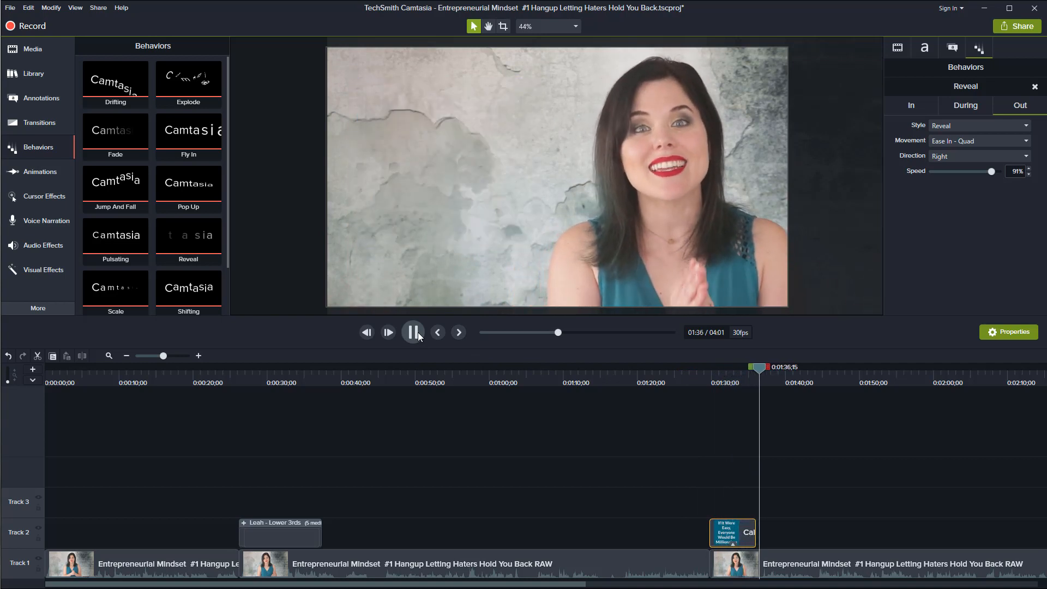
{"action": "left_click", "coordinate": [413, 332]}
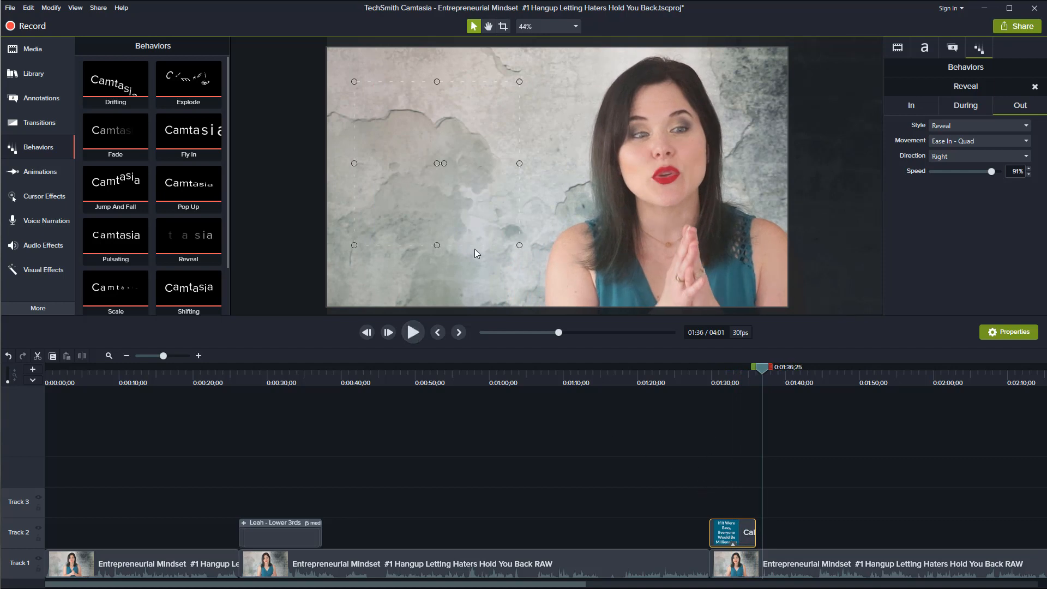
Set the Reveal behavior's During style to None and play back the callout from 0:01:29;01.
{"action": "left_click", "coordinate": [973, 104]}
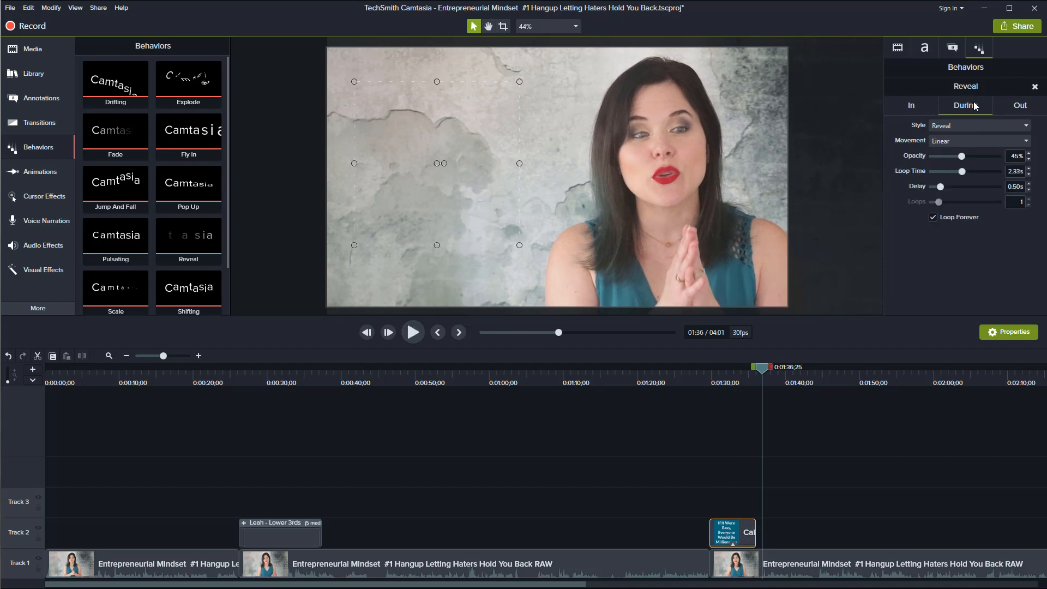
{"action": "left_click", "coordinate": [951, 126]}
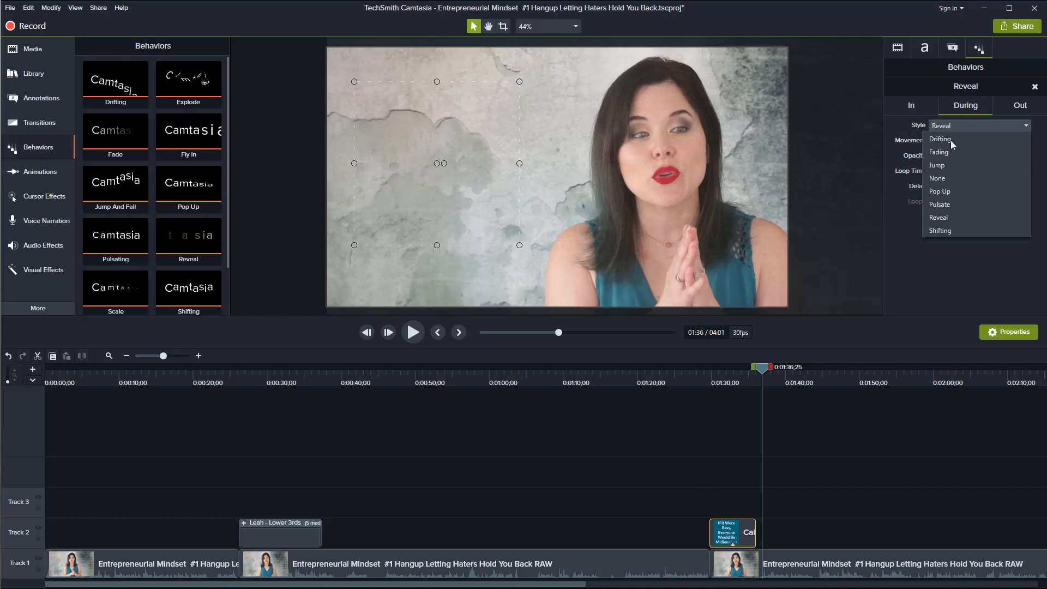
{"action": "left_click", "coordinate": [950, 182]}
{"action": "left_click", "coordinate": [704, 376]}
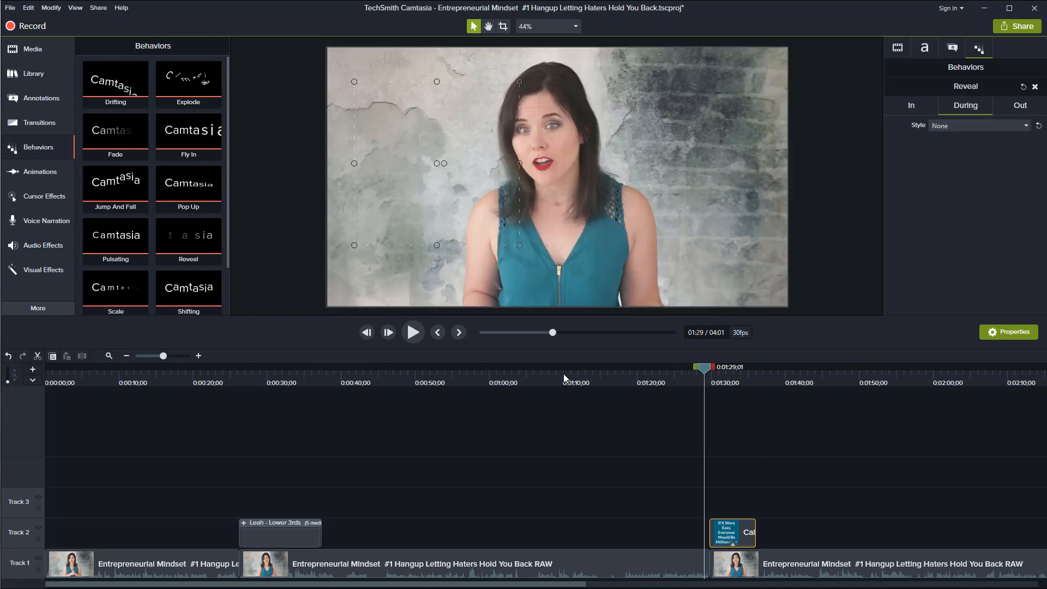
{"action": "left_click", "coordinate": [423, 336]}
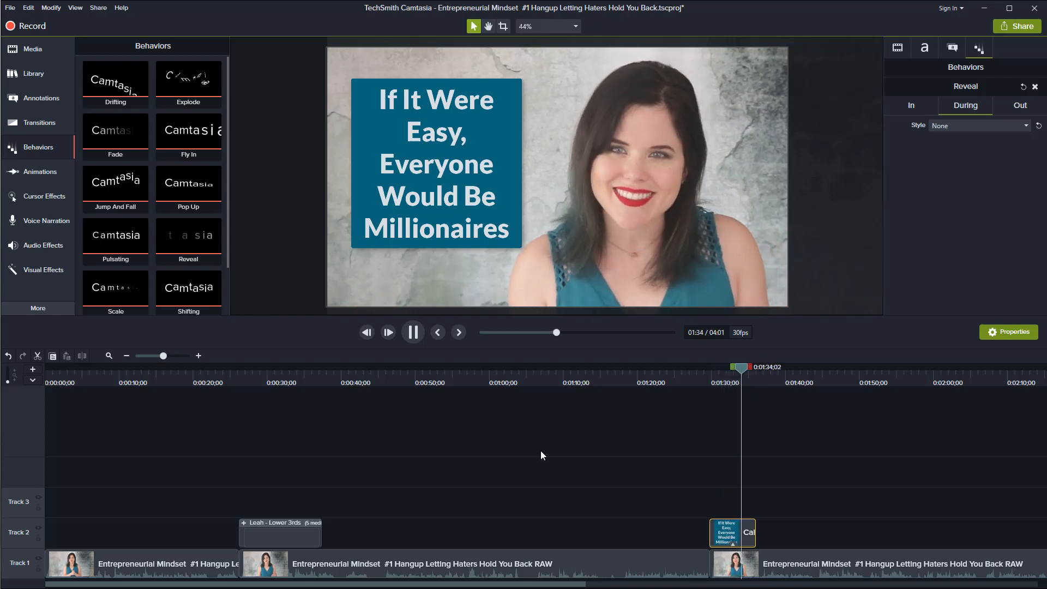
{"action": "left_click", "coordinate": [416, 332]}
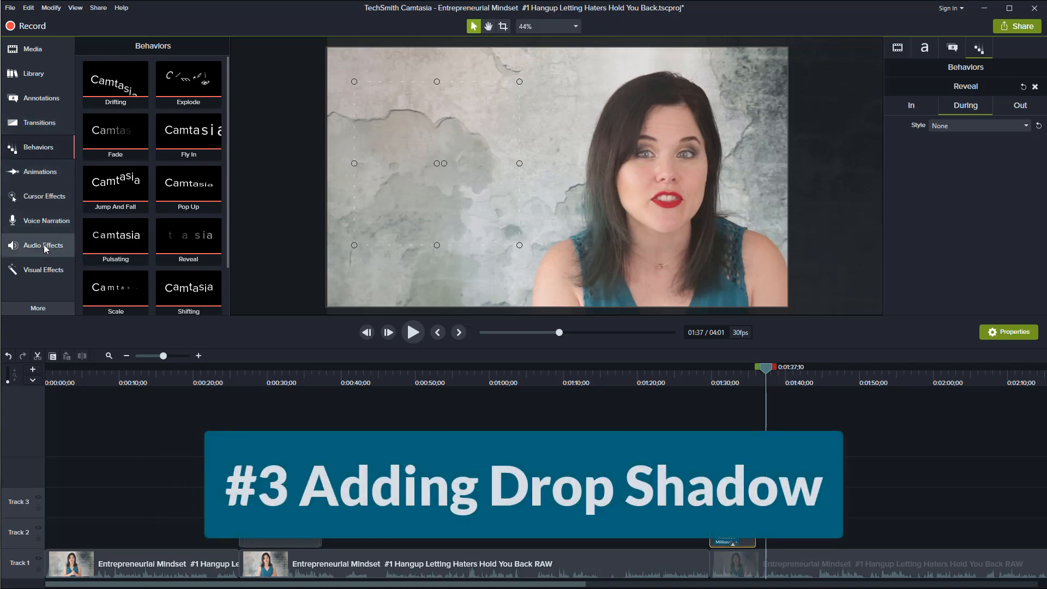
Add a Drop Shadow effect to the callout with offset 33, opacity 62% and blur 5.
{"action": "left_click", "coordinate": [40, 271]}
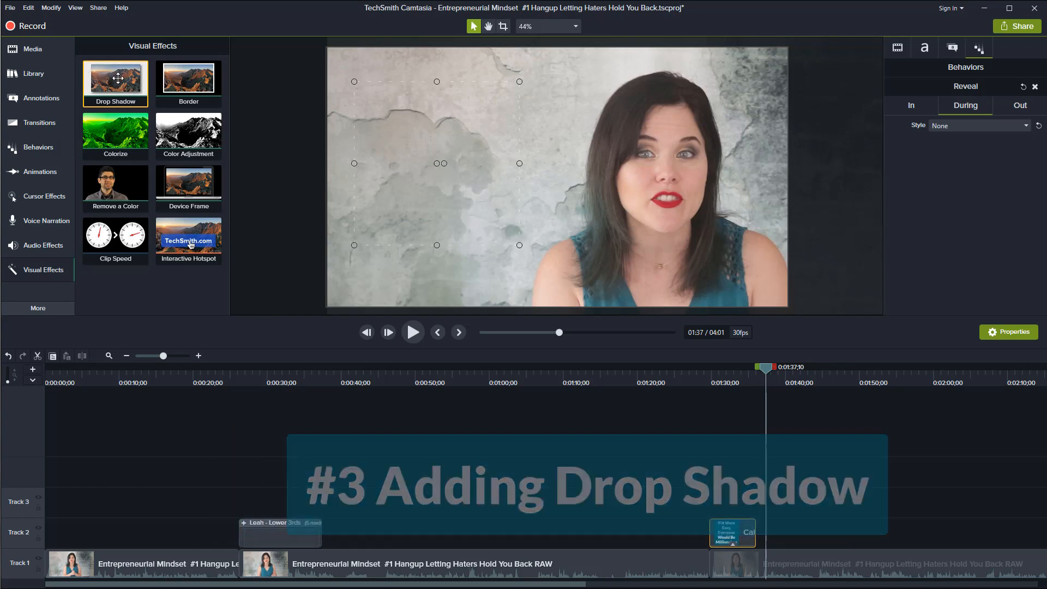
{"action": "left_click", "coordinate": [738, 378]}
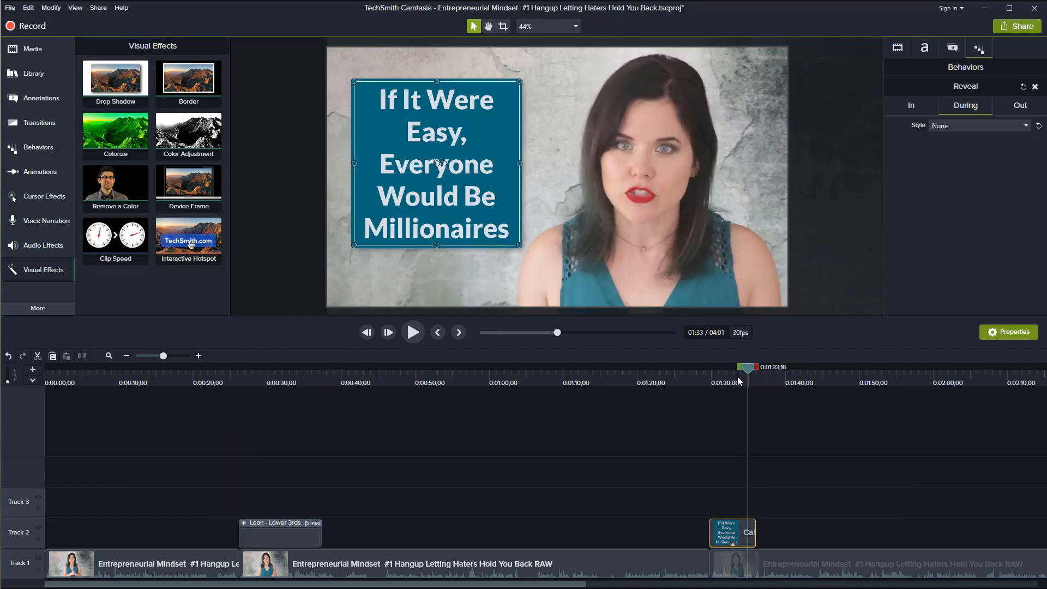
{"action": "left_click_drag", "start_coordinate": [131, 98], "coordinate": [725, 523]}
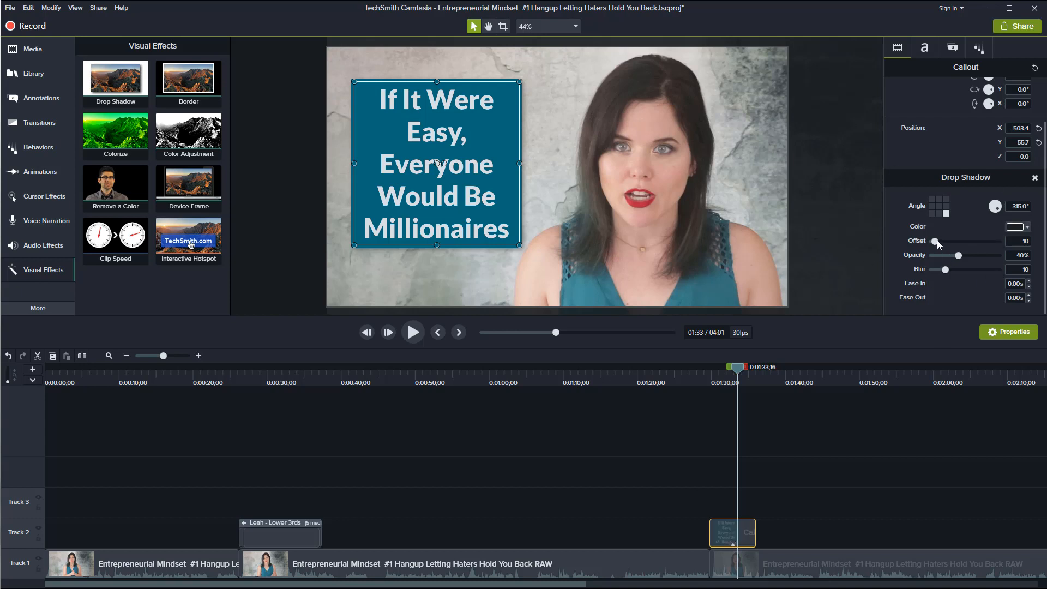
{"action": "left_click_drag", "start_coordinate": [937, 240], "coordinate": [943, 240]}
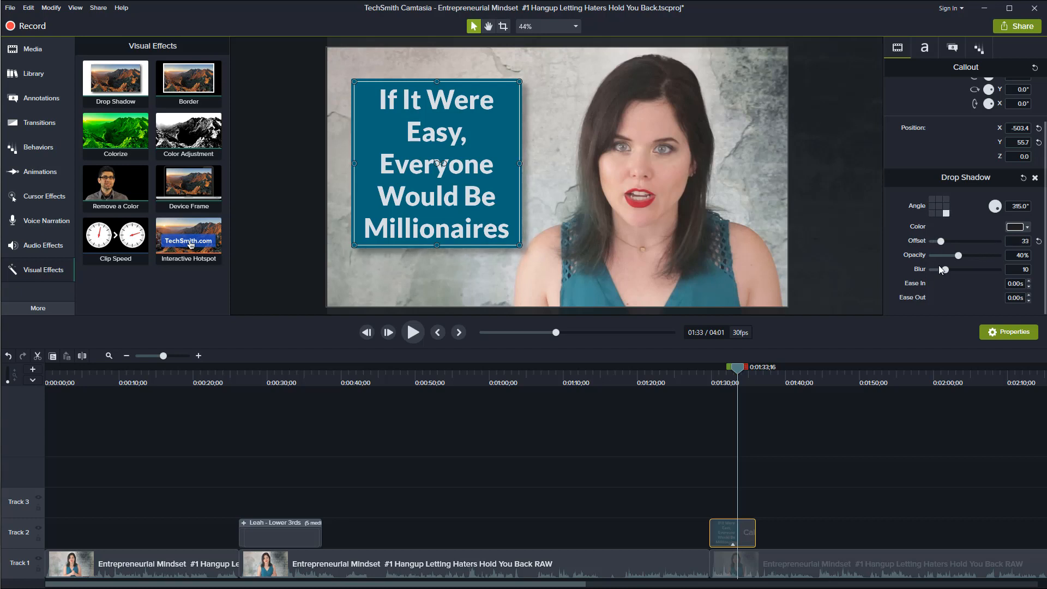
{"action": "left_click_drag", "start_coordinate": [958, 255], "coordinate": [973, 255]}
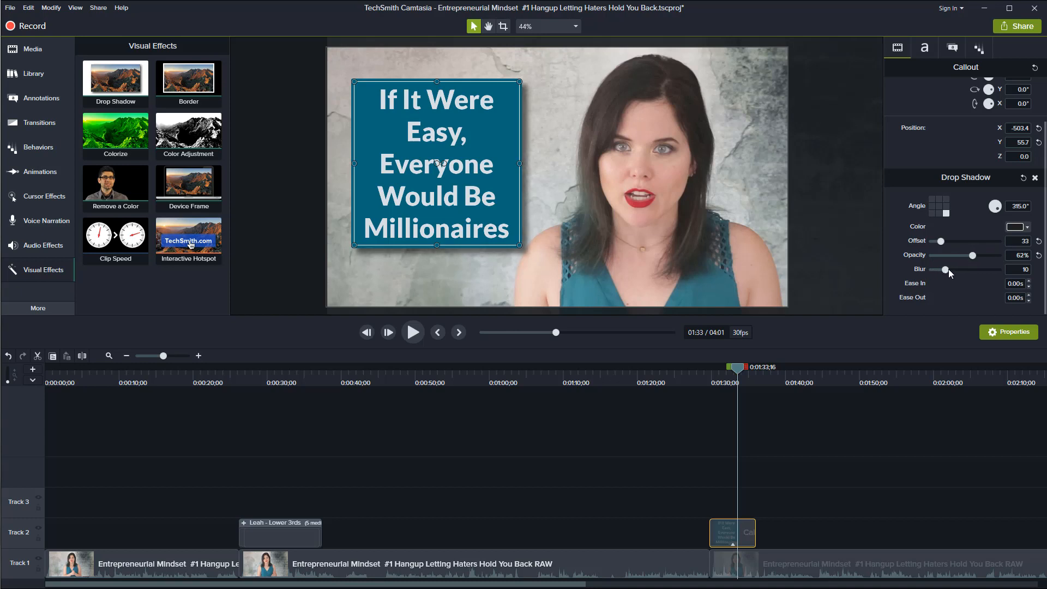
{"action": "left_click_drag", "start_coordinate": [947, 270], "coordinate": [940, 269]}
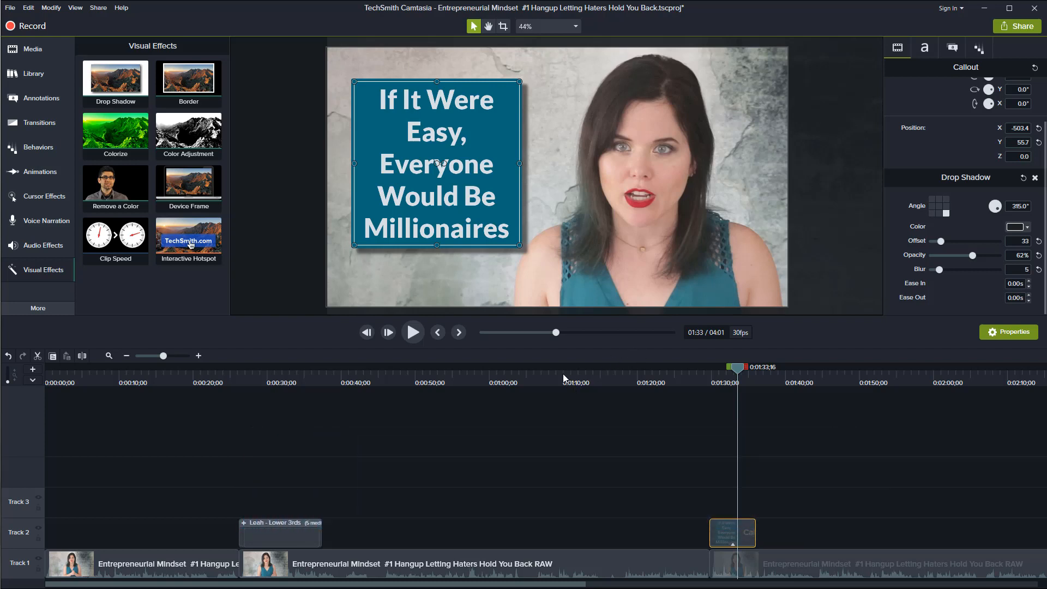
Import Bad YT Funnel.jpg into the media bin and place it on Track 2 at 0:01:09;14.
{"action": "left_click", "coordinate": [18, 54]}
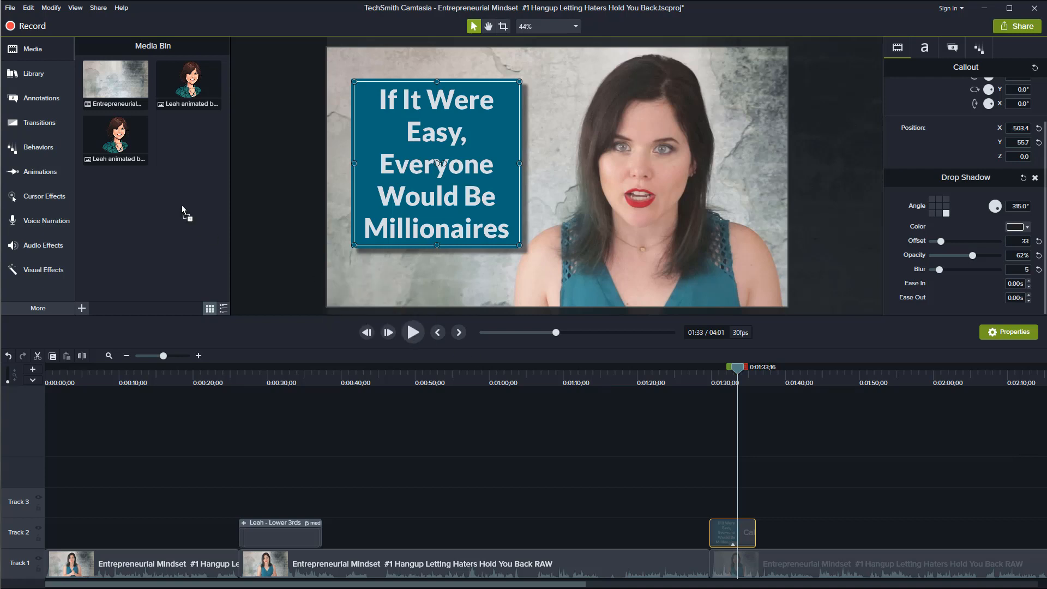
{"action": "left_click_drag", "start_coordinate": [181, 210], "coordinate": [184, 143]}
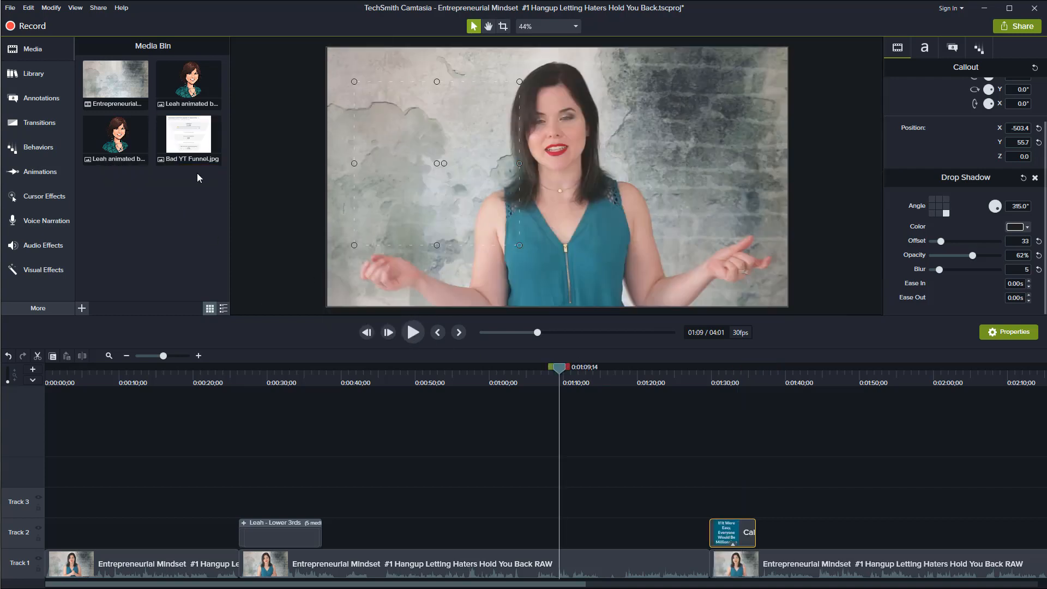
{"action": "left_click_drag", "start_coordinate": [184, 143], "coordinate": [570, 545]}
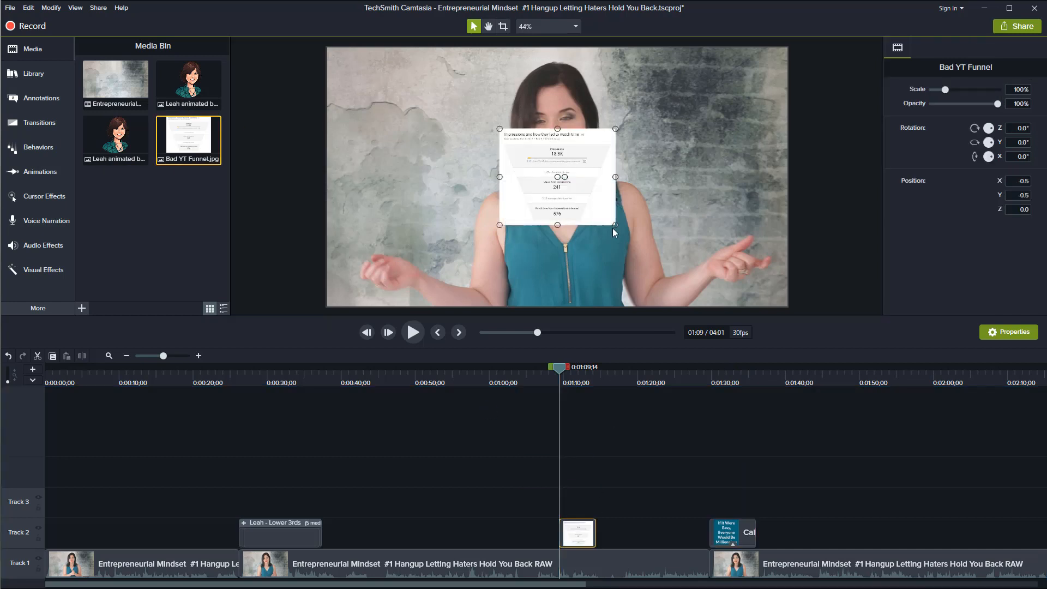
Scale the funnel image to 138.5% and position it in the lower-left of the video frame, at about X -571, Y -219.
{"action": "left_click_drag", "start_coordinate": [615, 225], "coordinate": [698, 294]}
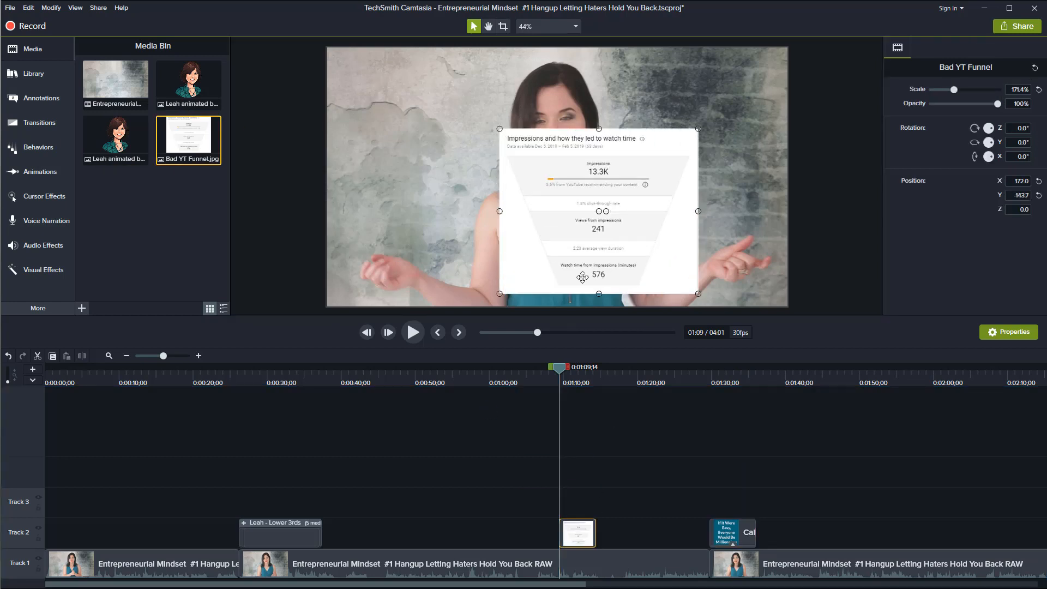
{"action": "left_click_drag", "start_coordinate": [549, 271], "coordinate": [377, 273]}
{"action": "left_click_drag", "start_coordinate": [525, 131], "coordinate": [487, 162]}
{"action": "left_click_drag", "start_coordinate": [428, 222], "coordinate": [441, 222]}
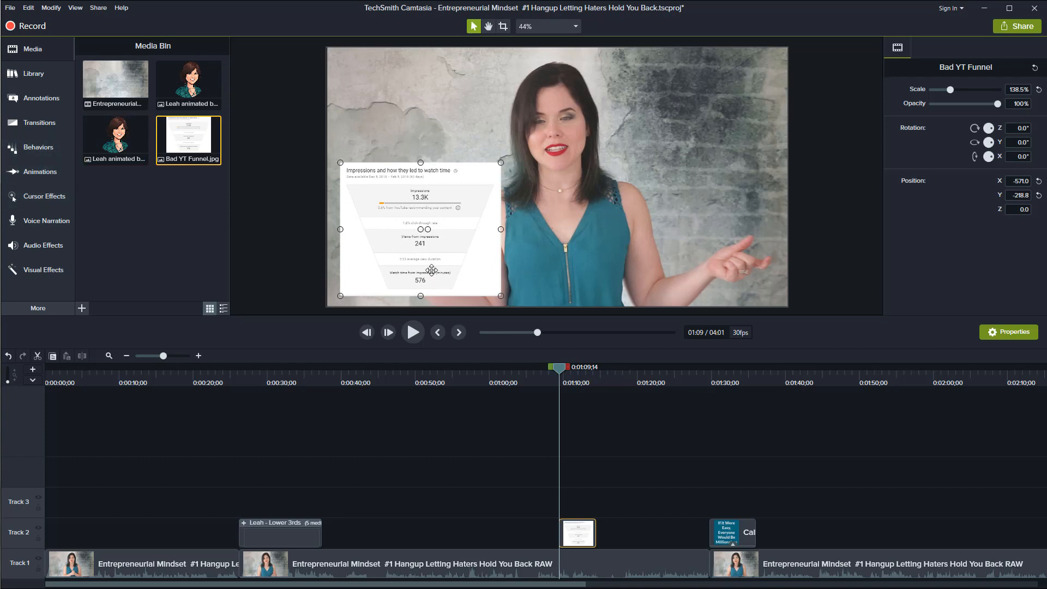
Extend the Bad YT Funnel clip to about 0:01:25, then remove it from Track 2.
{"action": "left_click_drag", "start_coordinate": [595, 538], "coordinate": [679, 539]}
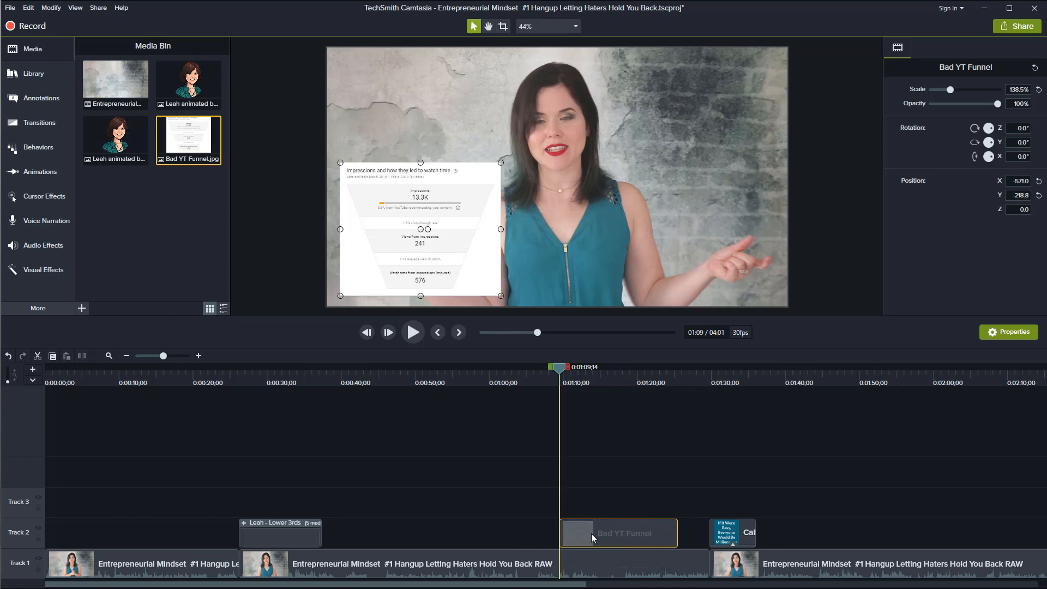
{"action": "left_click_drag", "start_coordinate": [591, 533], "coordinate": [503, 544]}
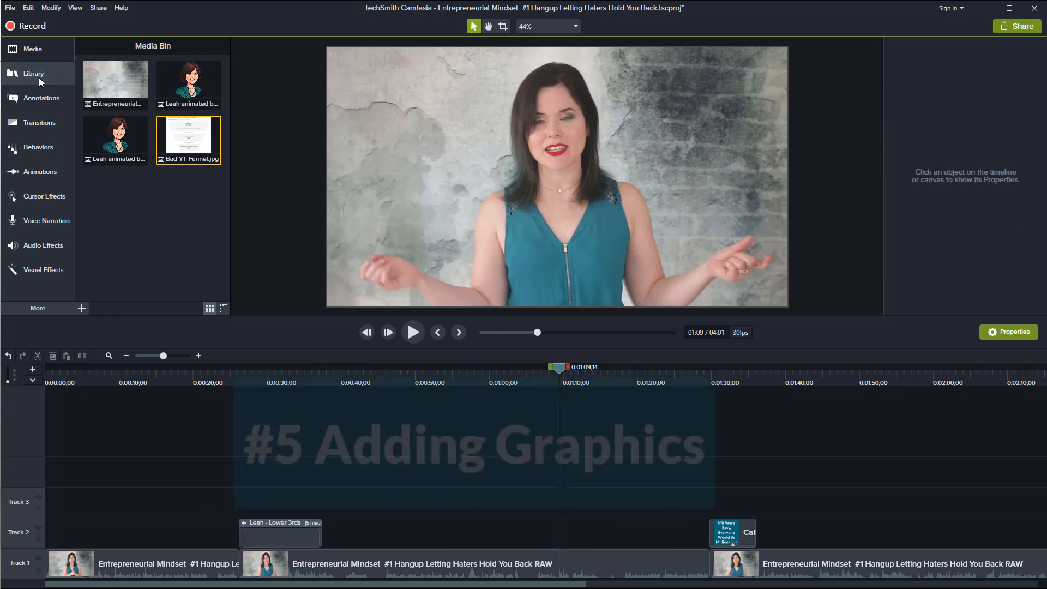
Switch the library to Camtasia 2018 and expand its Icons folder down to the People icons.
{"action": "left_click", "coordinate": [39, 78]}
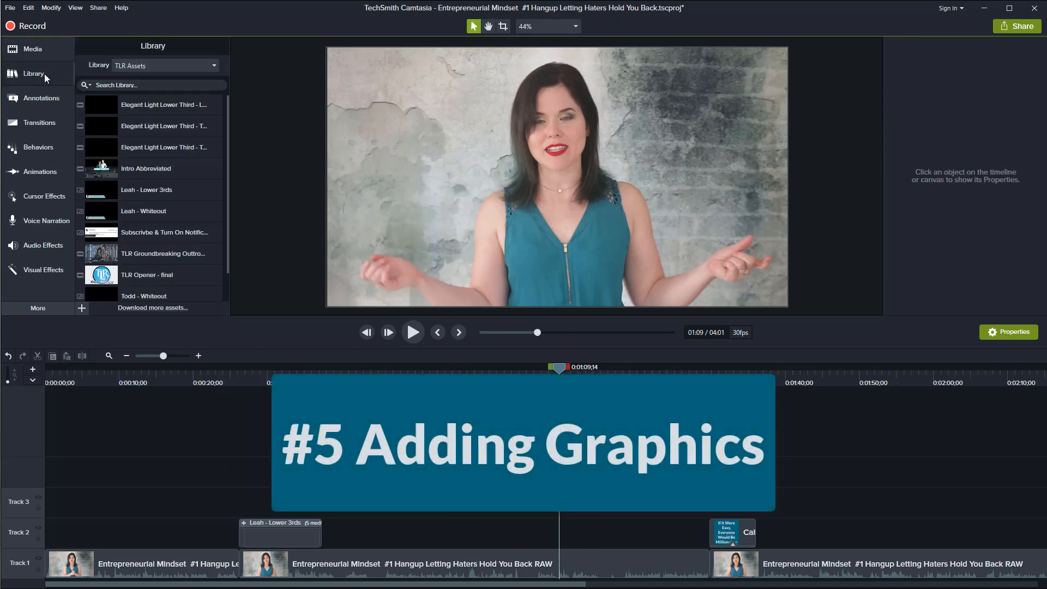
{"action": "left_click", "coordinate": [150, 65]}
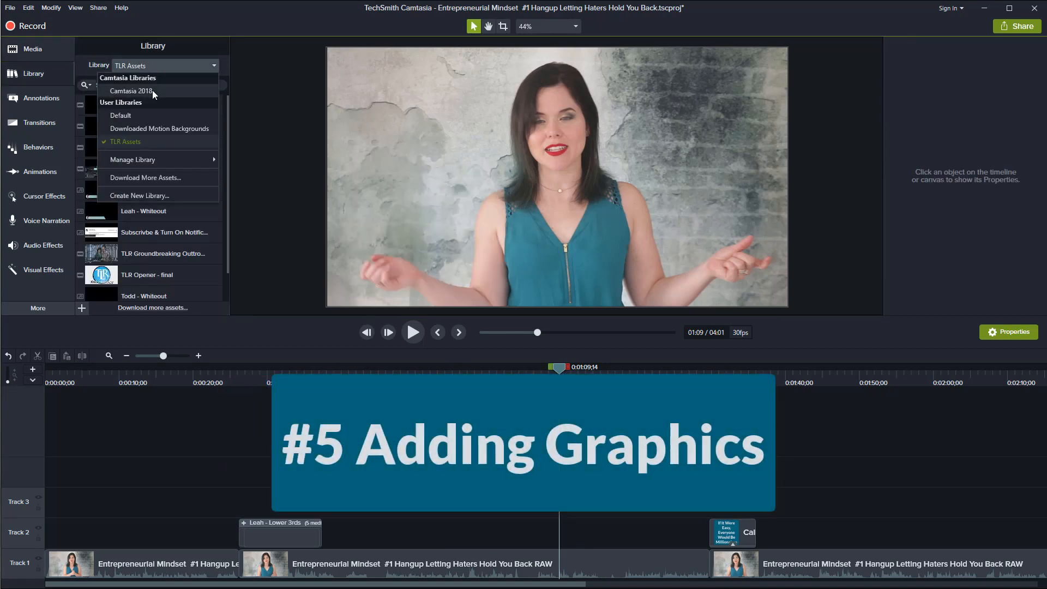
{"action": "left_click", "coordinate": [153, 90]}
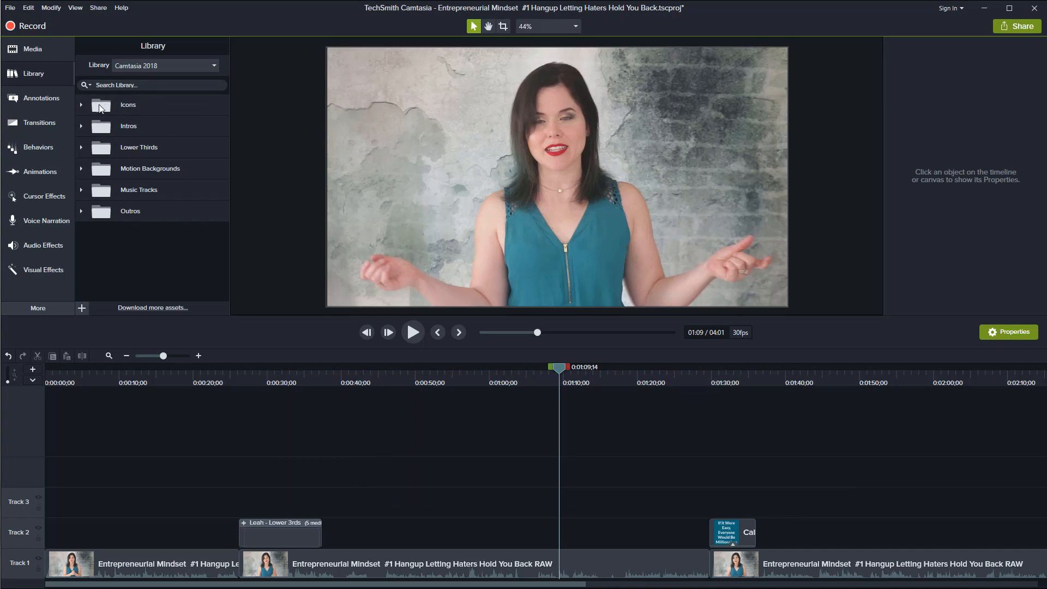
{"action": "left_click", "coordinate": [81, 105]}
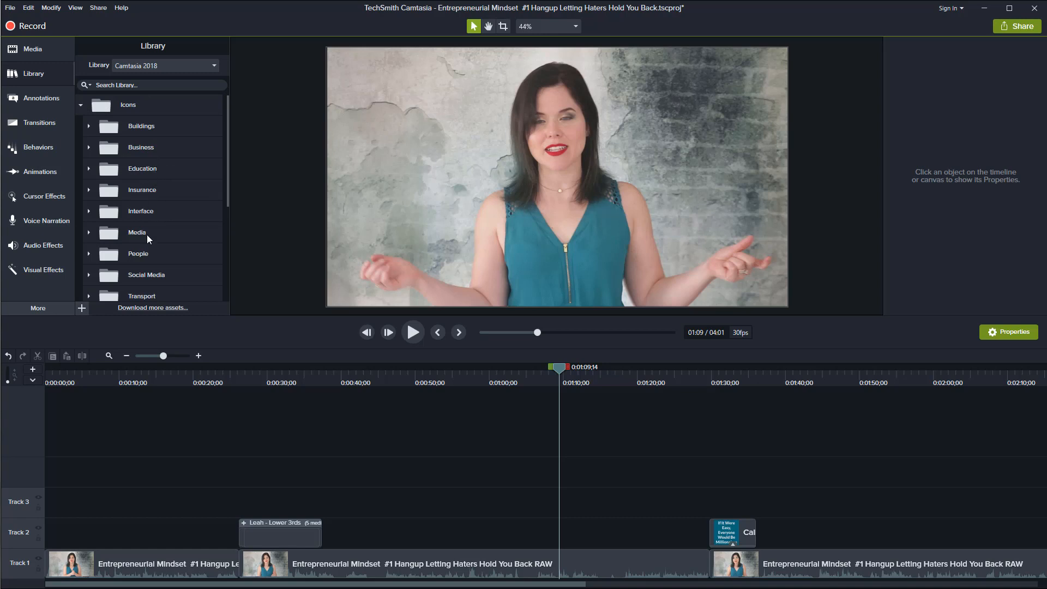
{"action": "left_click", "coordinate": [151, 251]}
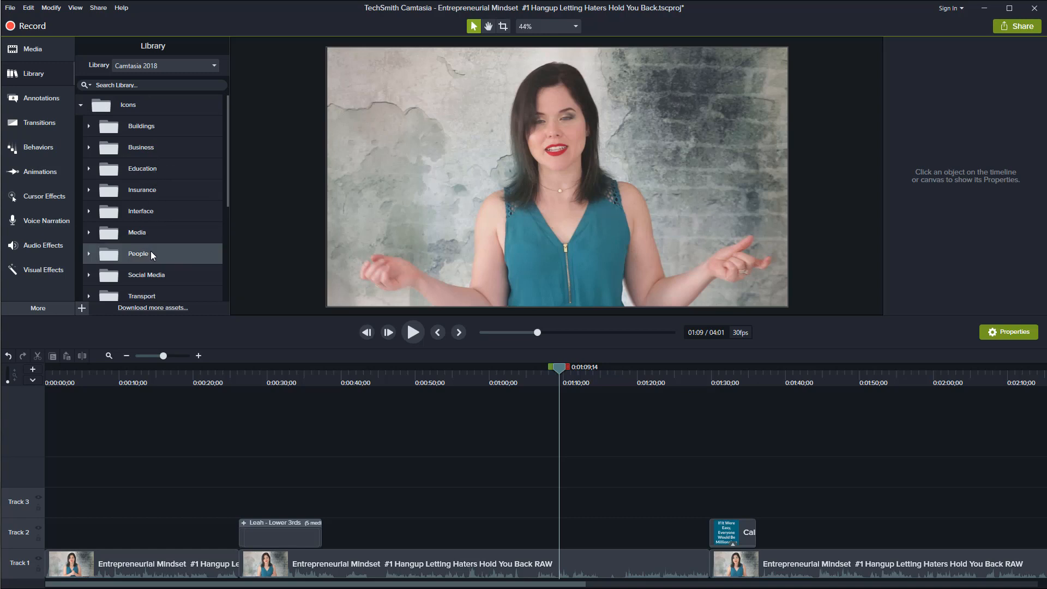
{"action": "left_click", "coordinate": [88, 254]}
{"action": "scroll", "coordinate": [179, 202], "scroll_direction": "down", "scroll_amount": 1}
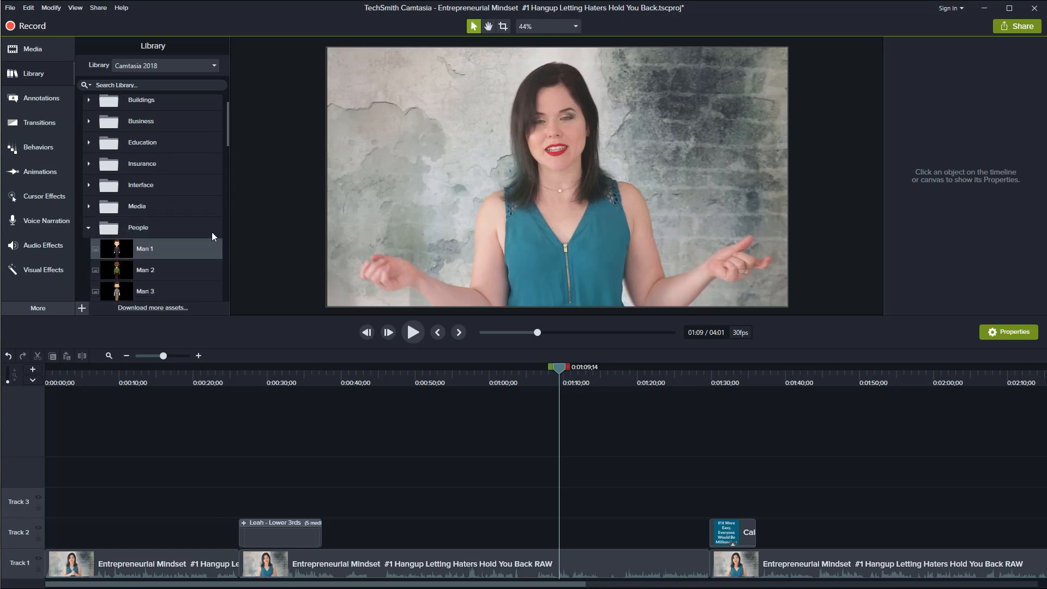
Add the Man 1 icon at 0:01:09;14, scale it to 47.4% and position it in the upper-left of the video frame.
{"action": "left_click_drag", "start_coordinate": [210, 248], "coordinate": [412, 164]}
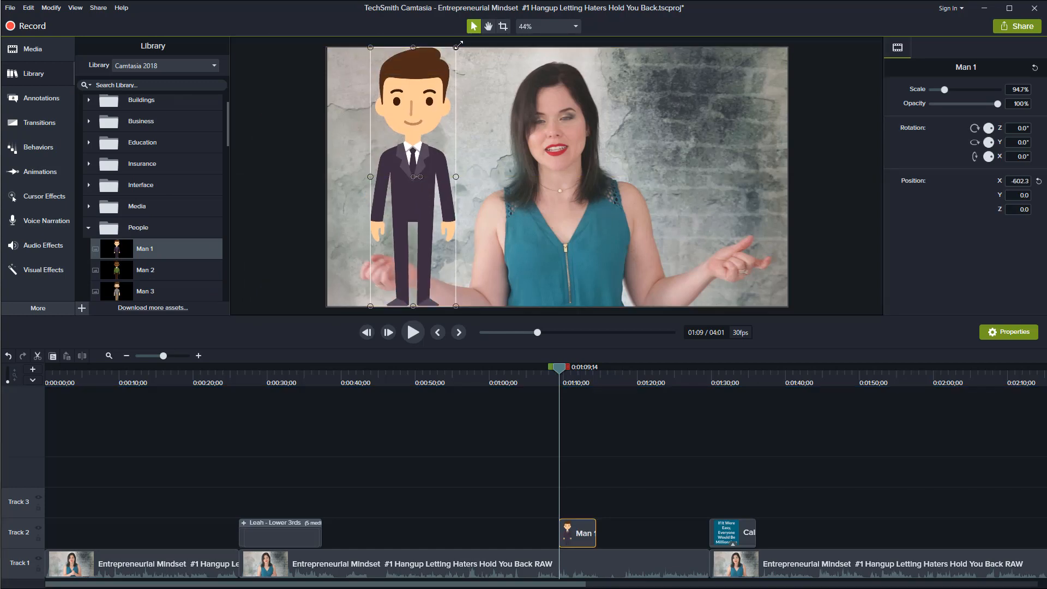
{"action": "left_click_drag", "start_coordinate": [457, 46], "coordinate": [413, 177]}
{"action": "left_click_drag", "start_coordinate": [385, 215], "coordinate": [378, 113]}
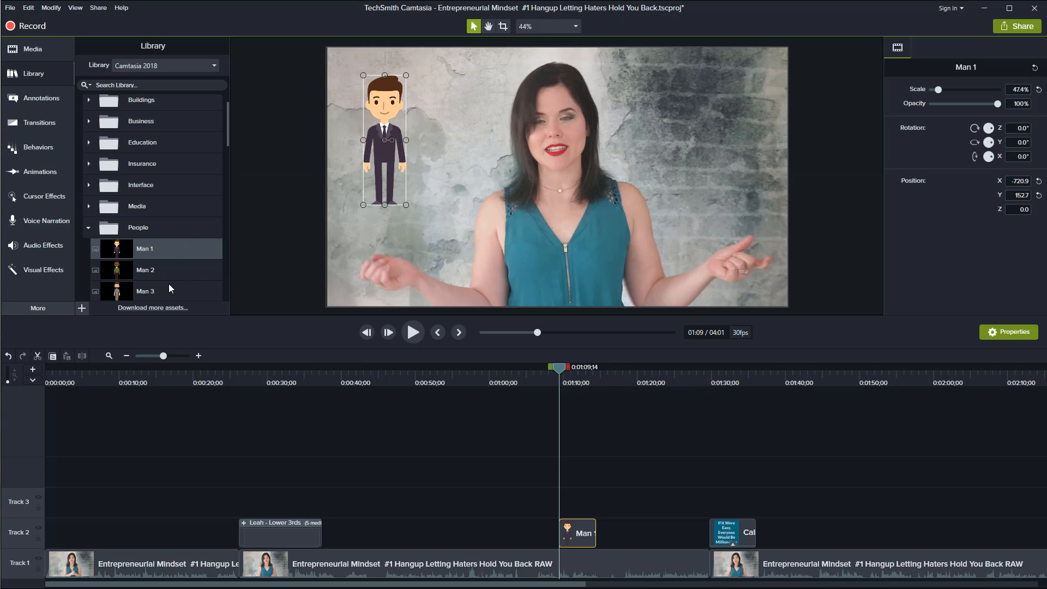
Add the Man 2 icon at 46.4% scale in the frame's upper-right, level with Man 1, and extend its Track 3 clip to about 0:01:25.
{"action": "left_click_drag", "start_coordinate": [126, 273], "coordinate": [647, 179]}
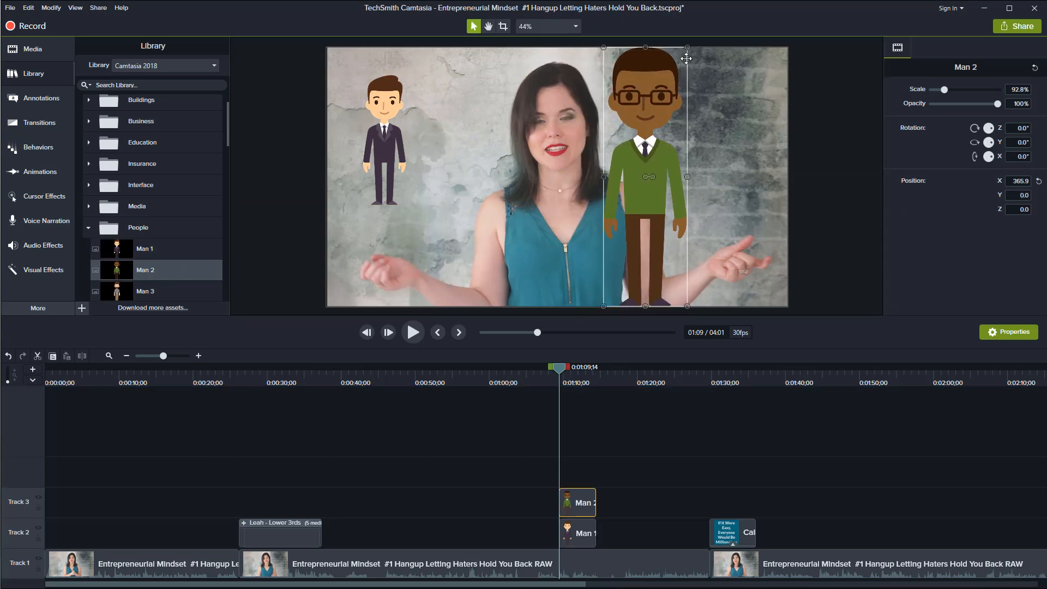
{"action": "left_click_drag", "start_coordinate": [687, 48], "coordinate": [645, 176]}
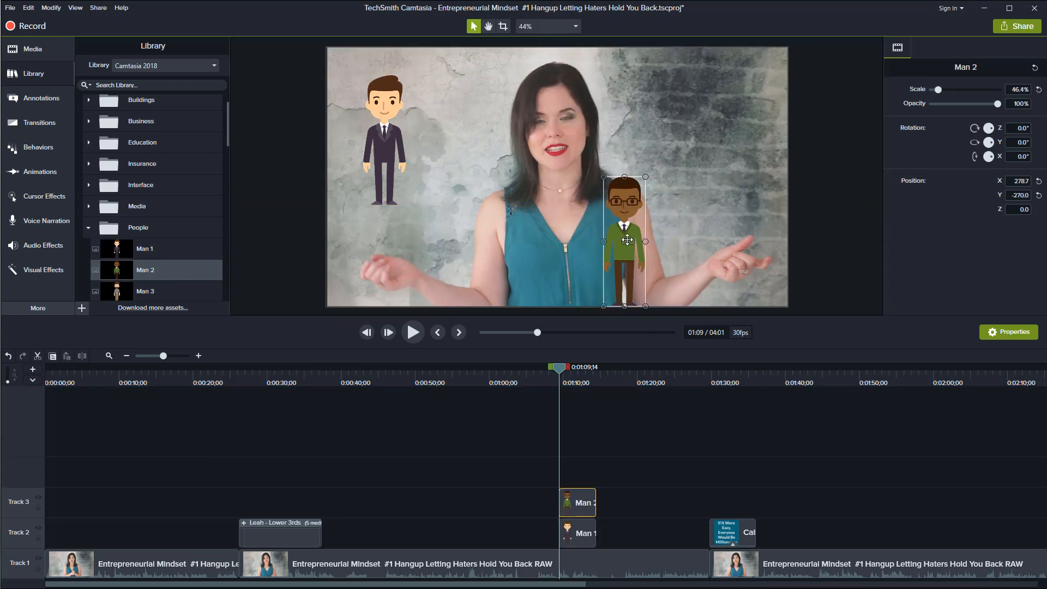
{"action": "left_click_drag", "start_coordinate": [625, 240], "coordinate": [728, 138]}
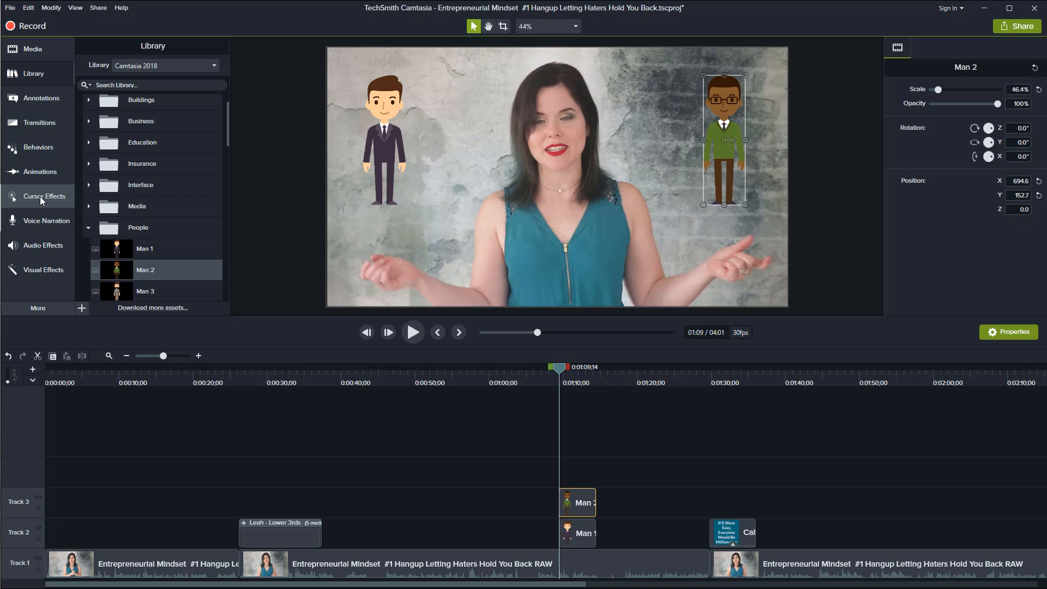
{"action": "left_click_drag", "start_coordinate": [579, 504], "coordinate": [679, 504]}
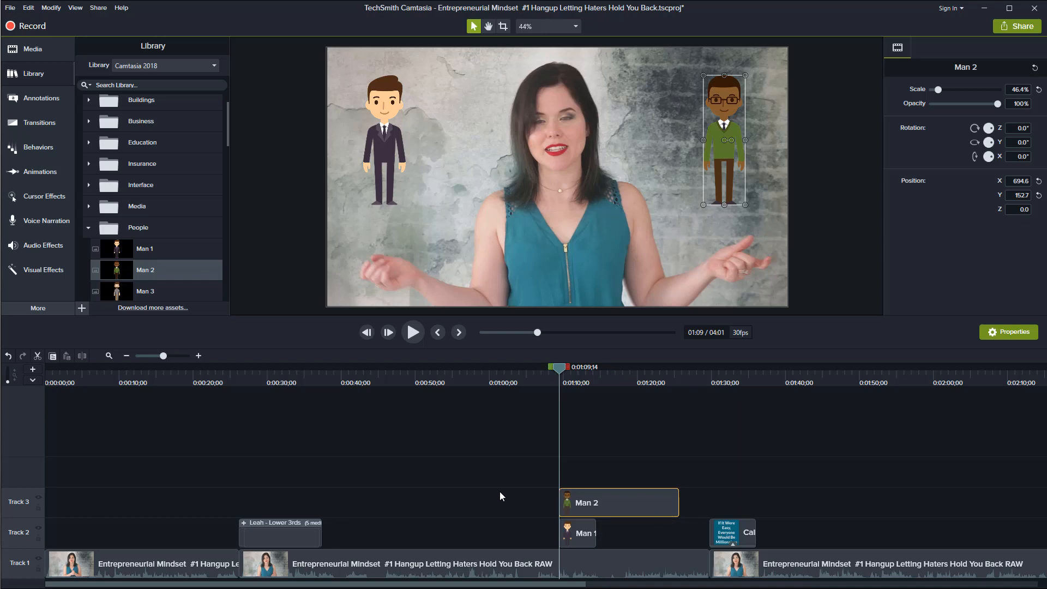